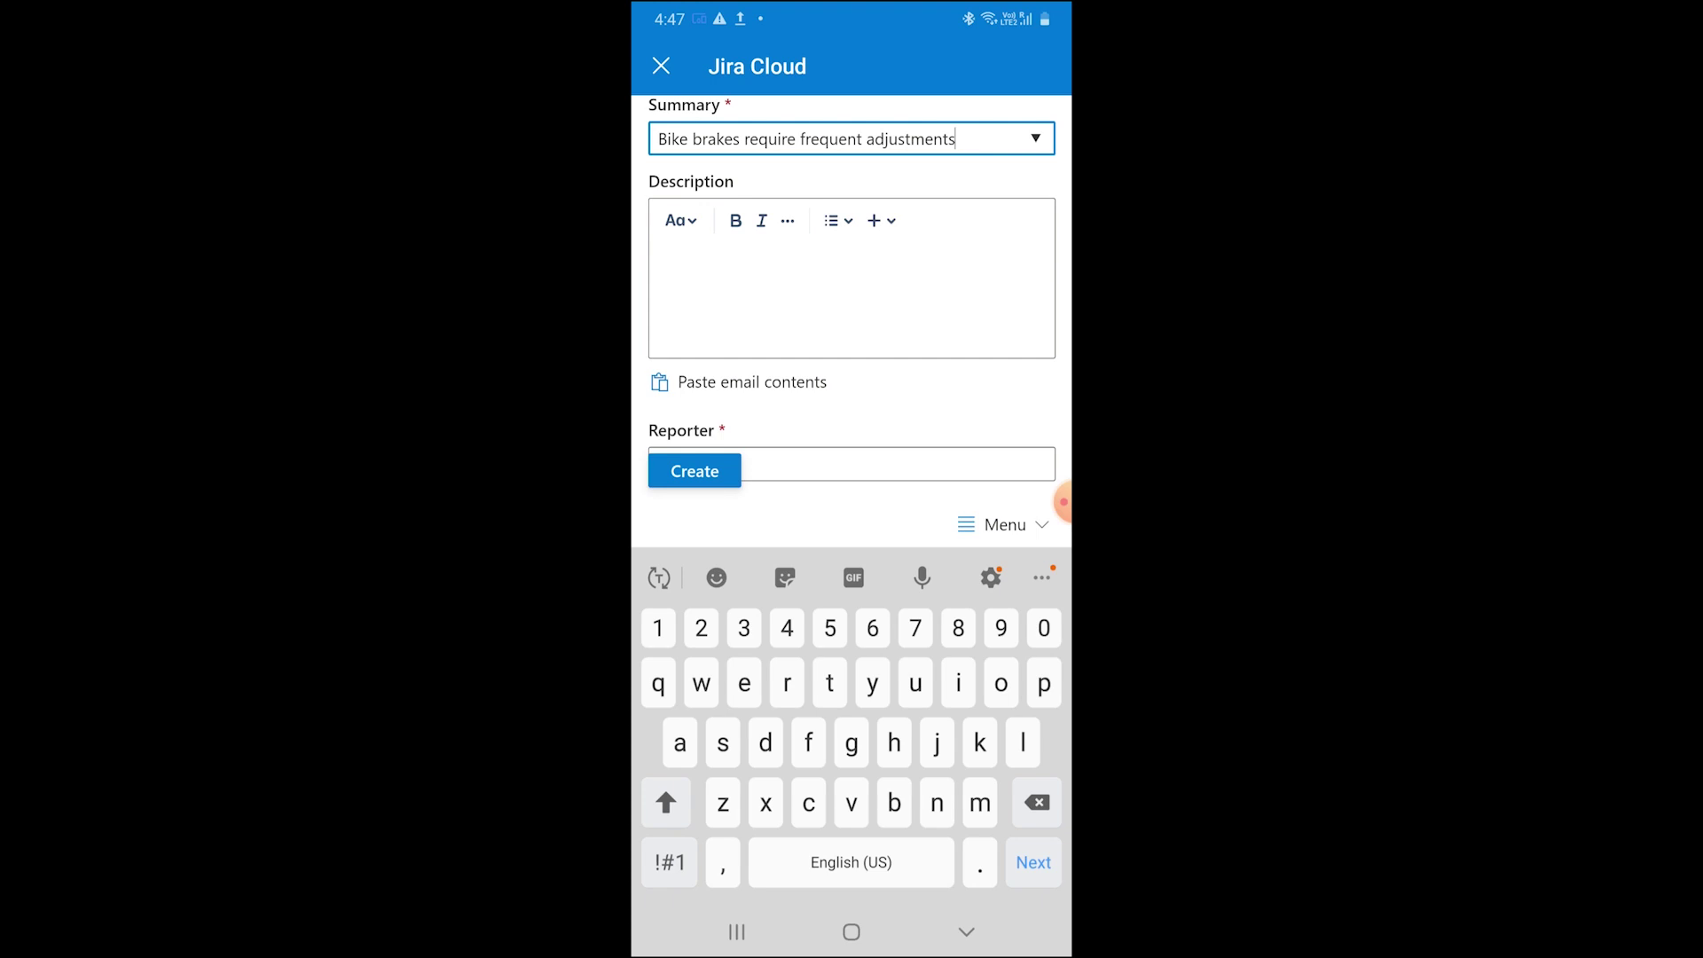
Step: Paste the email contents into the issue description, show the additional fields and add the label Brakes
left_click(967, 931)
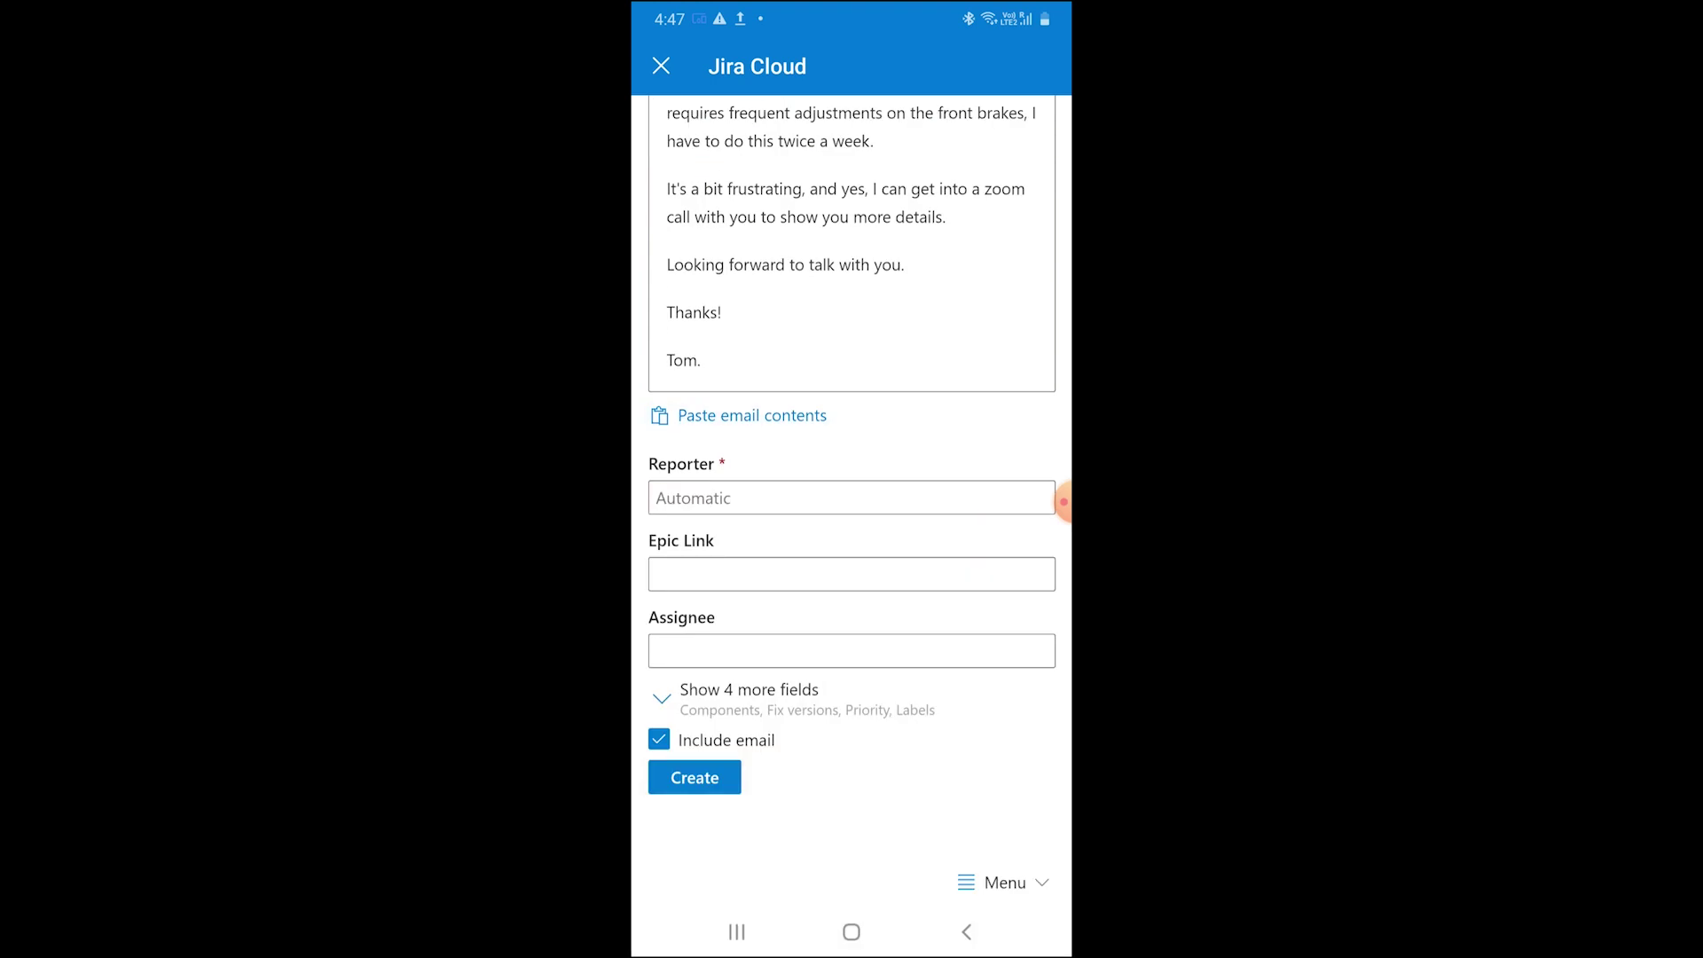
left_click(750, 696)
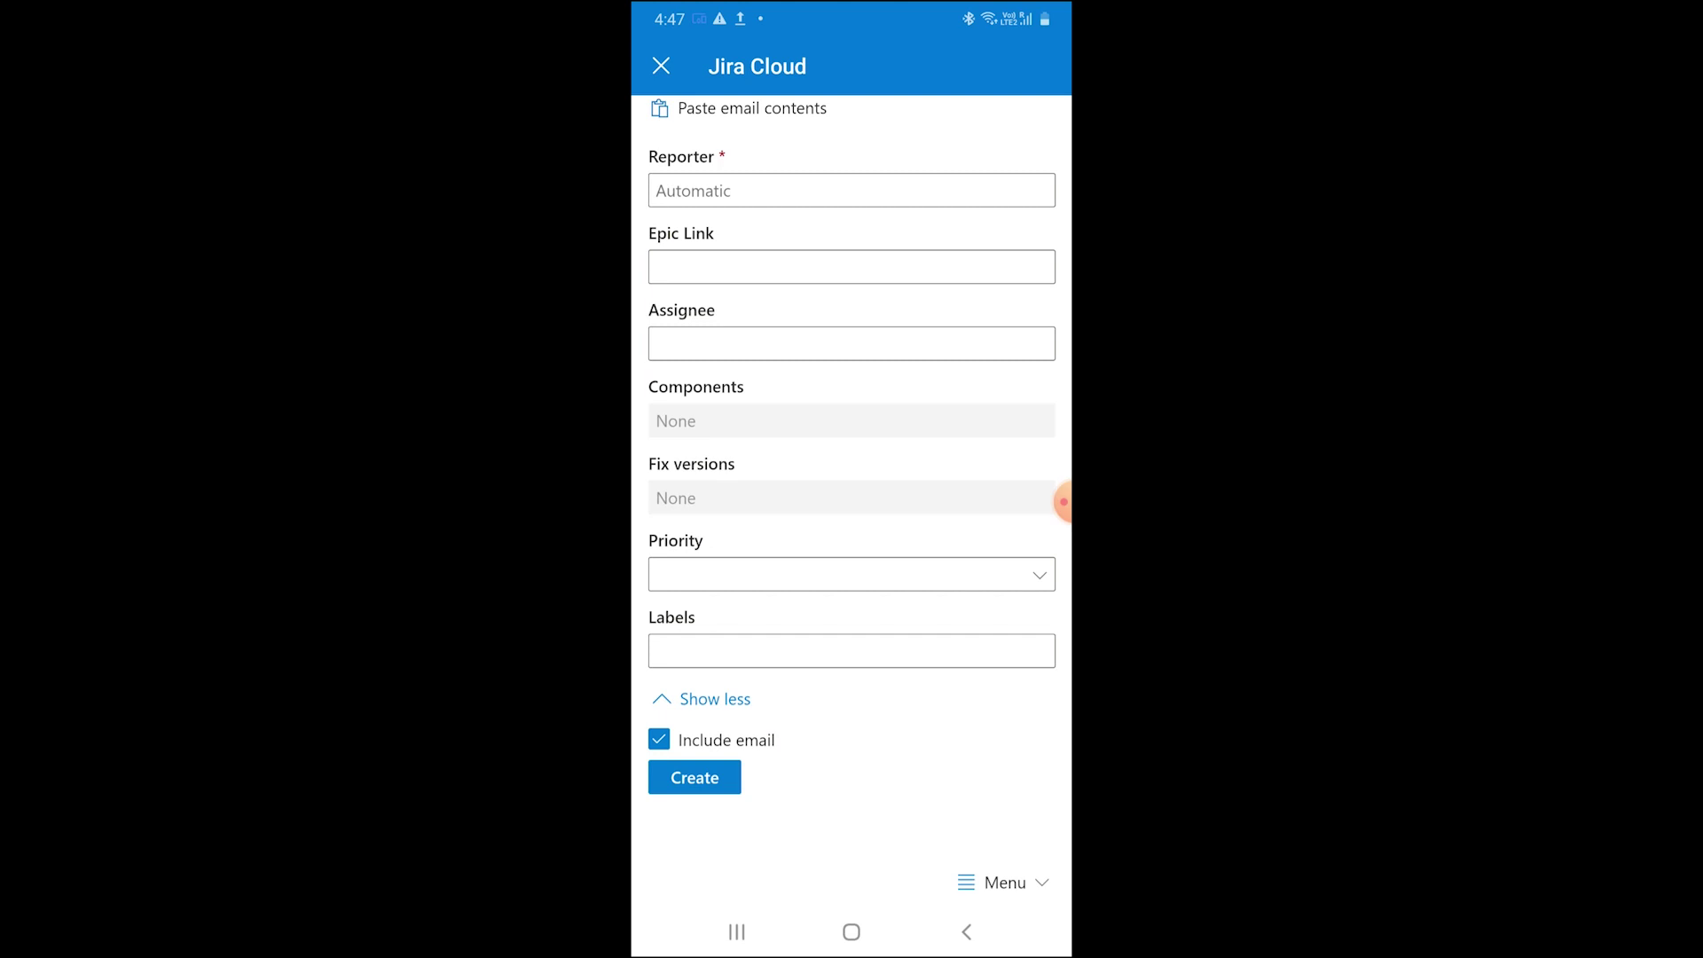
left_click(852, 650)
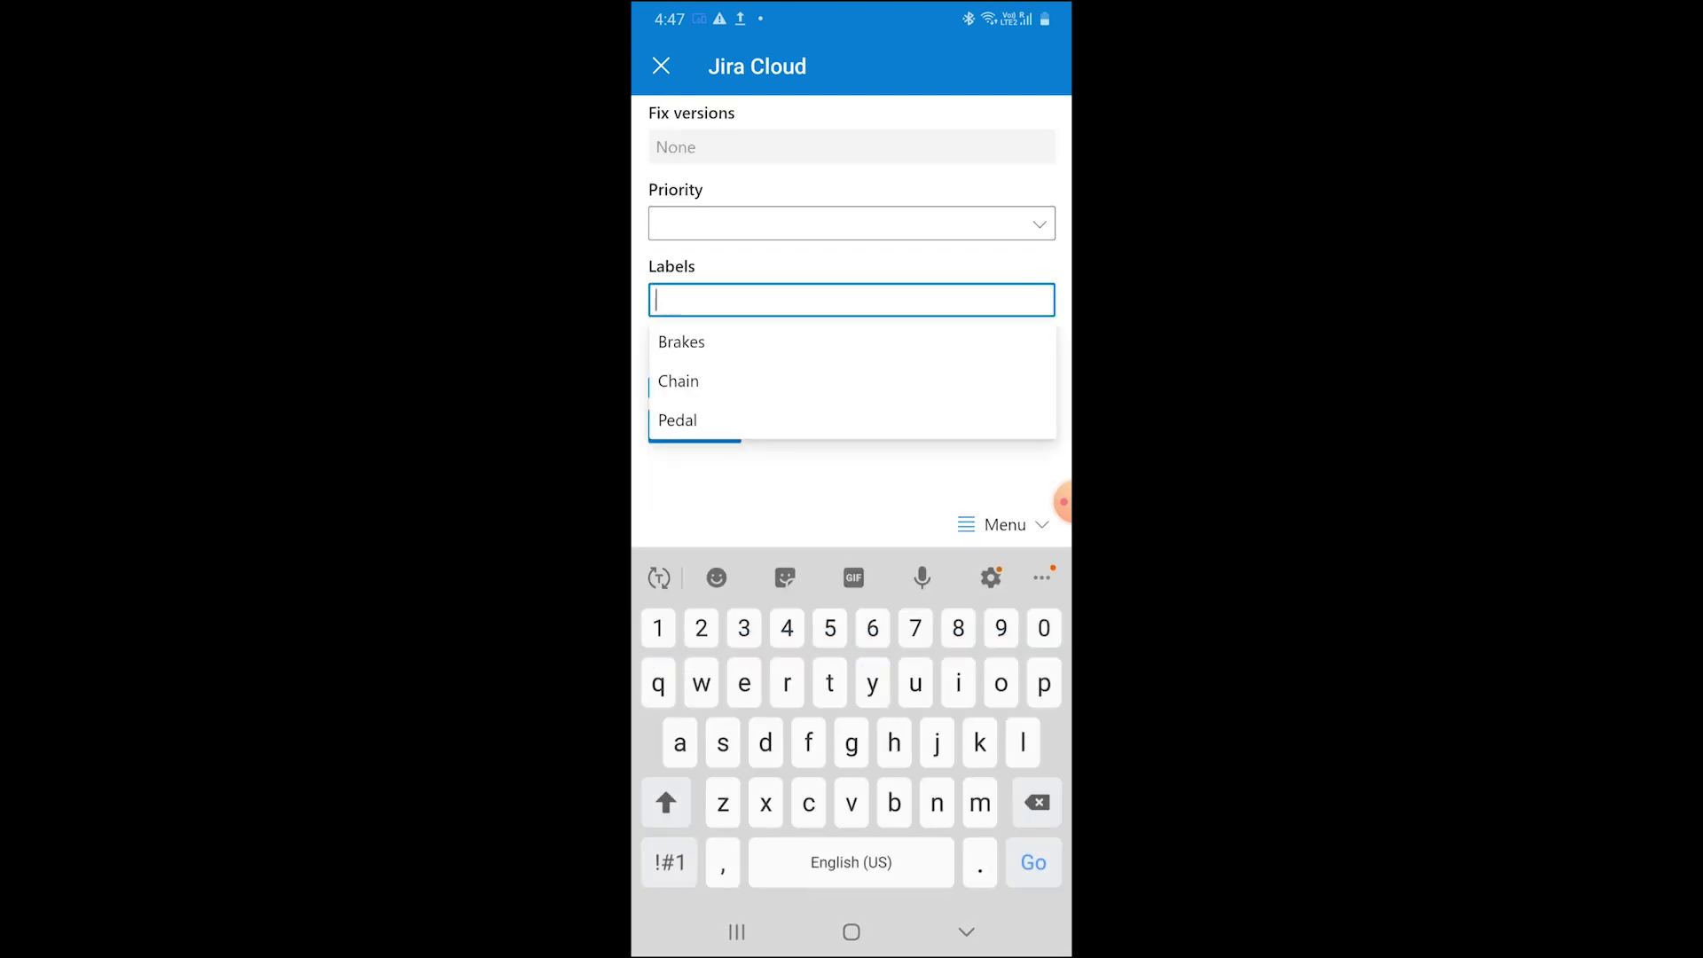
left_click(681, 342)
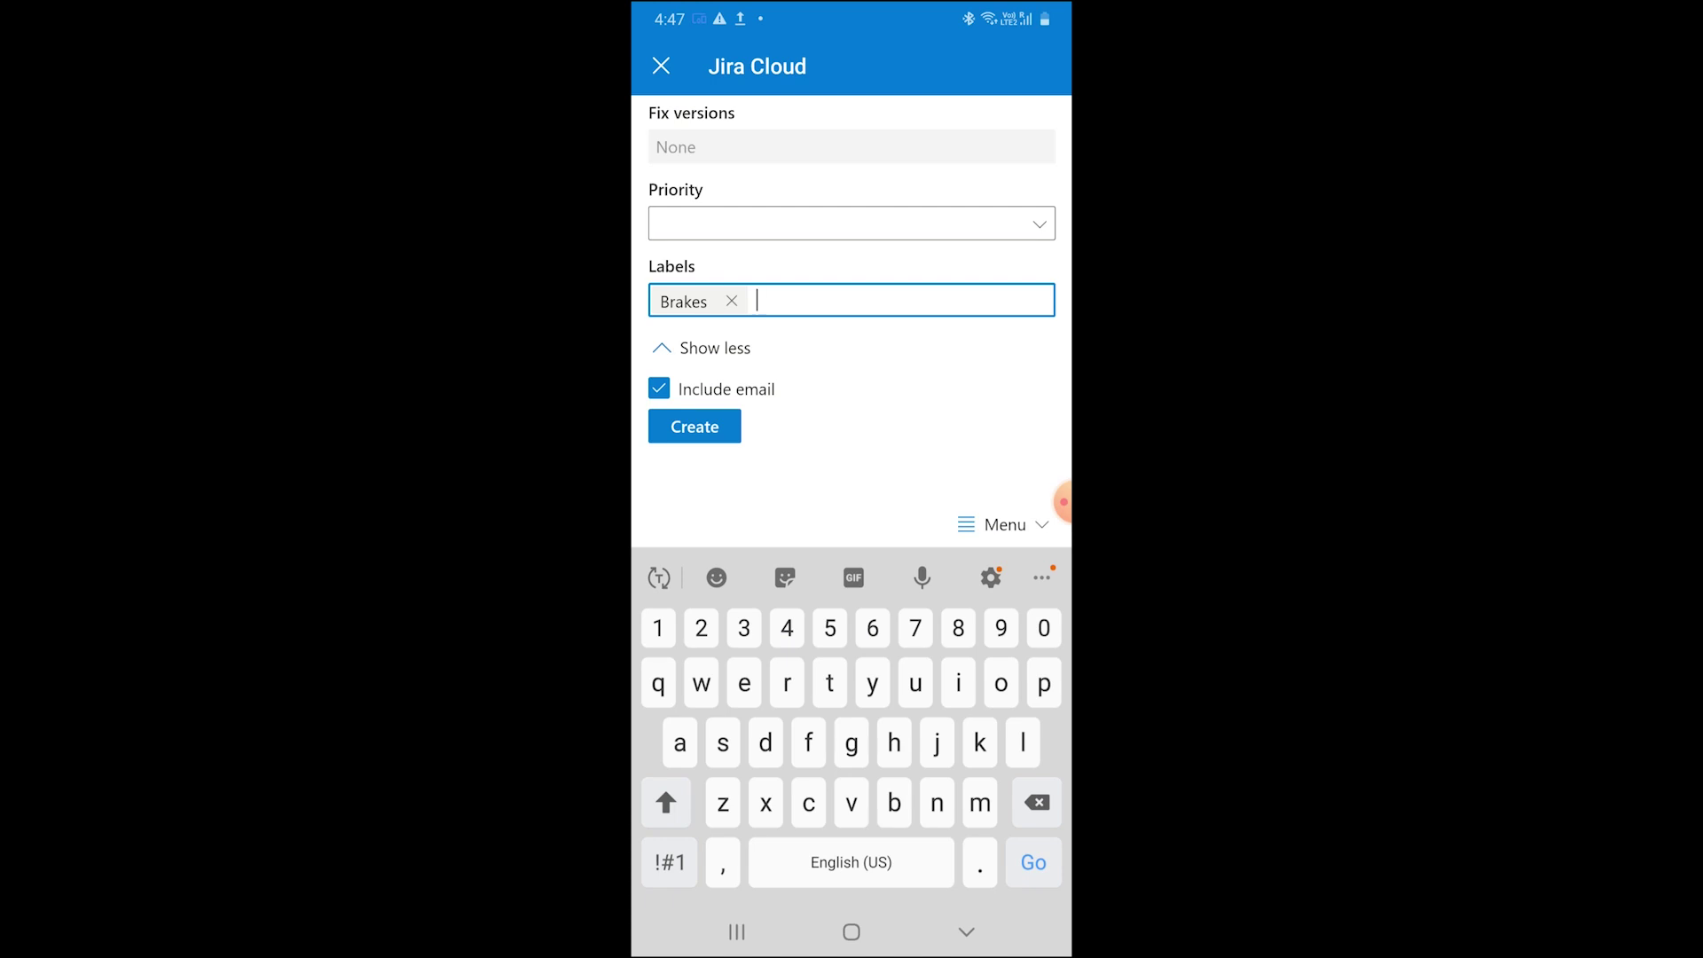
Step: Create the Jira issue with the email included and close the Jira Cloud add-in to return to the message
left_click(695, 426)
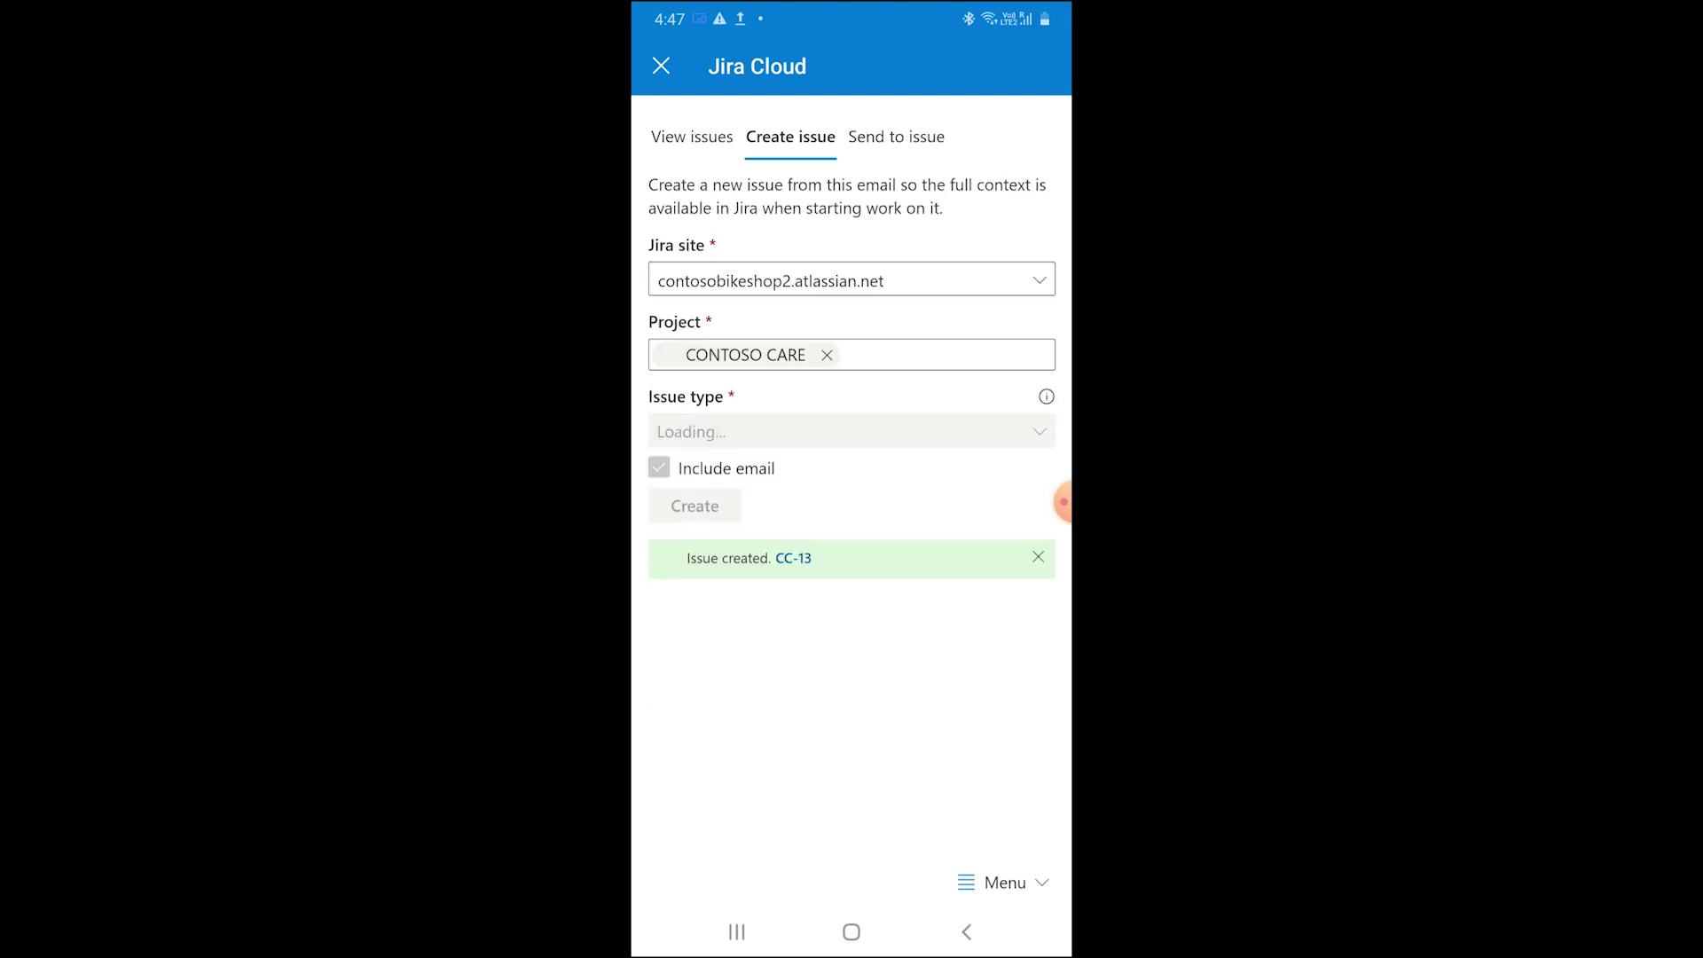
left_click(851, 502)
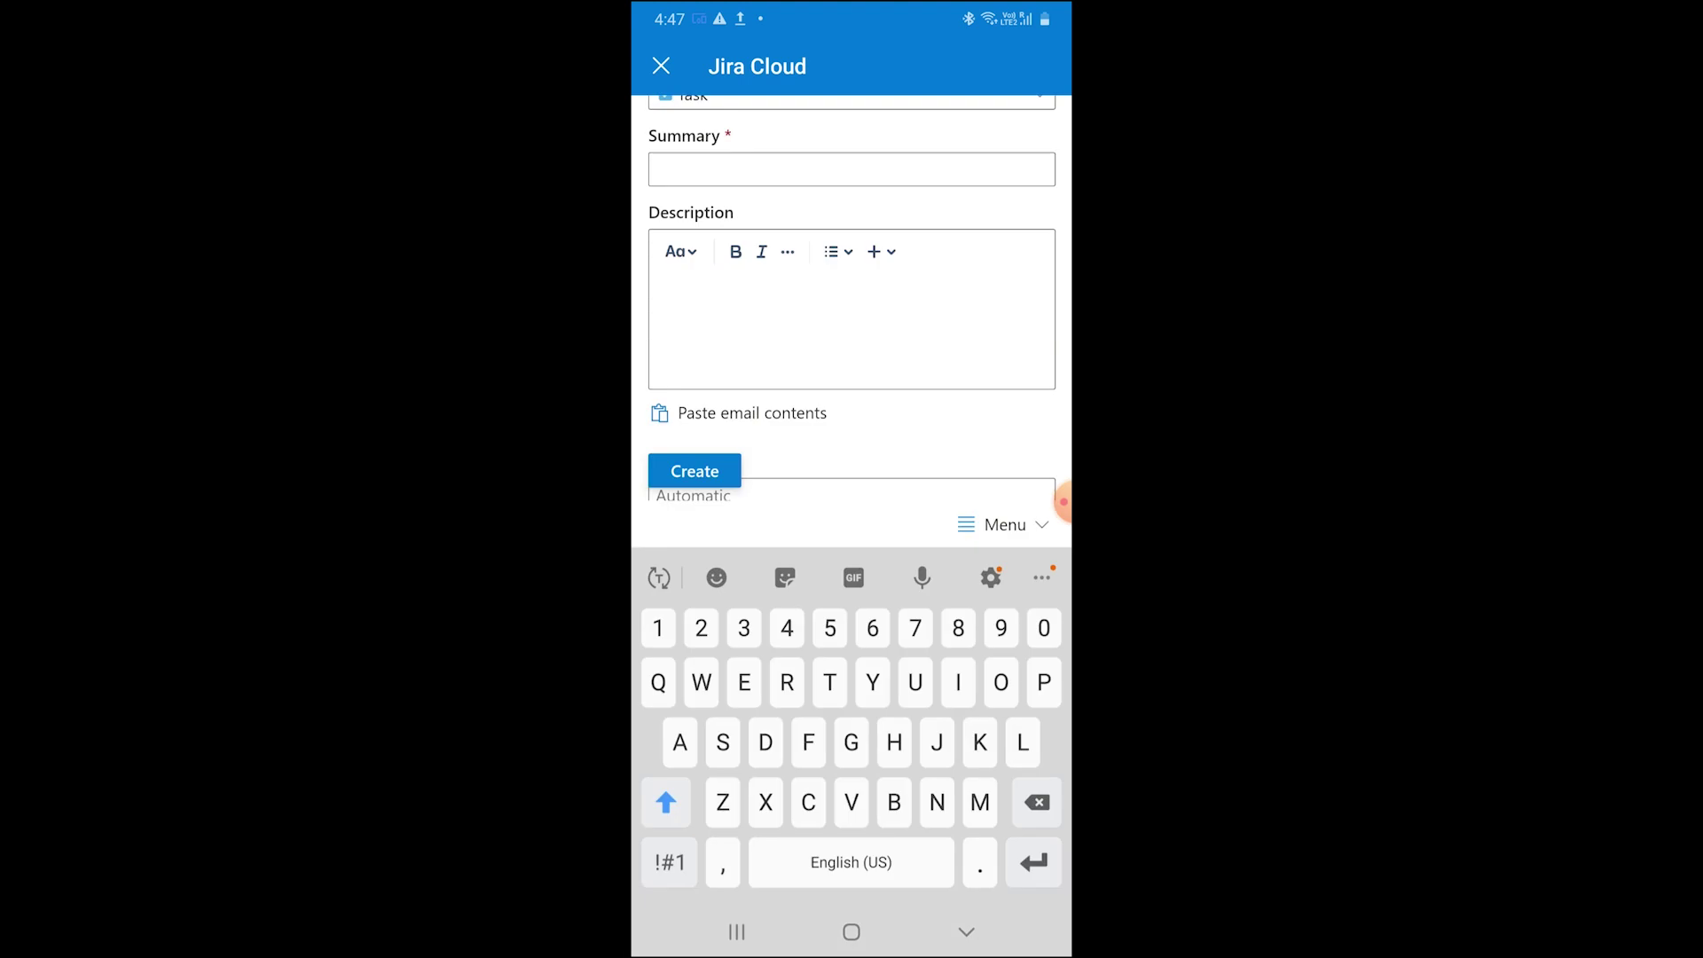
left_click(661, 66)
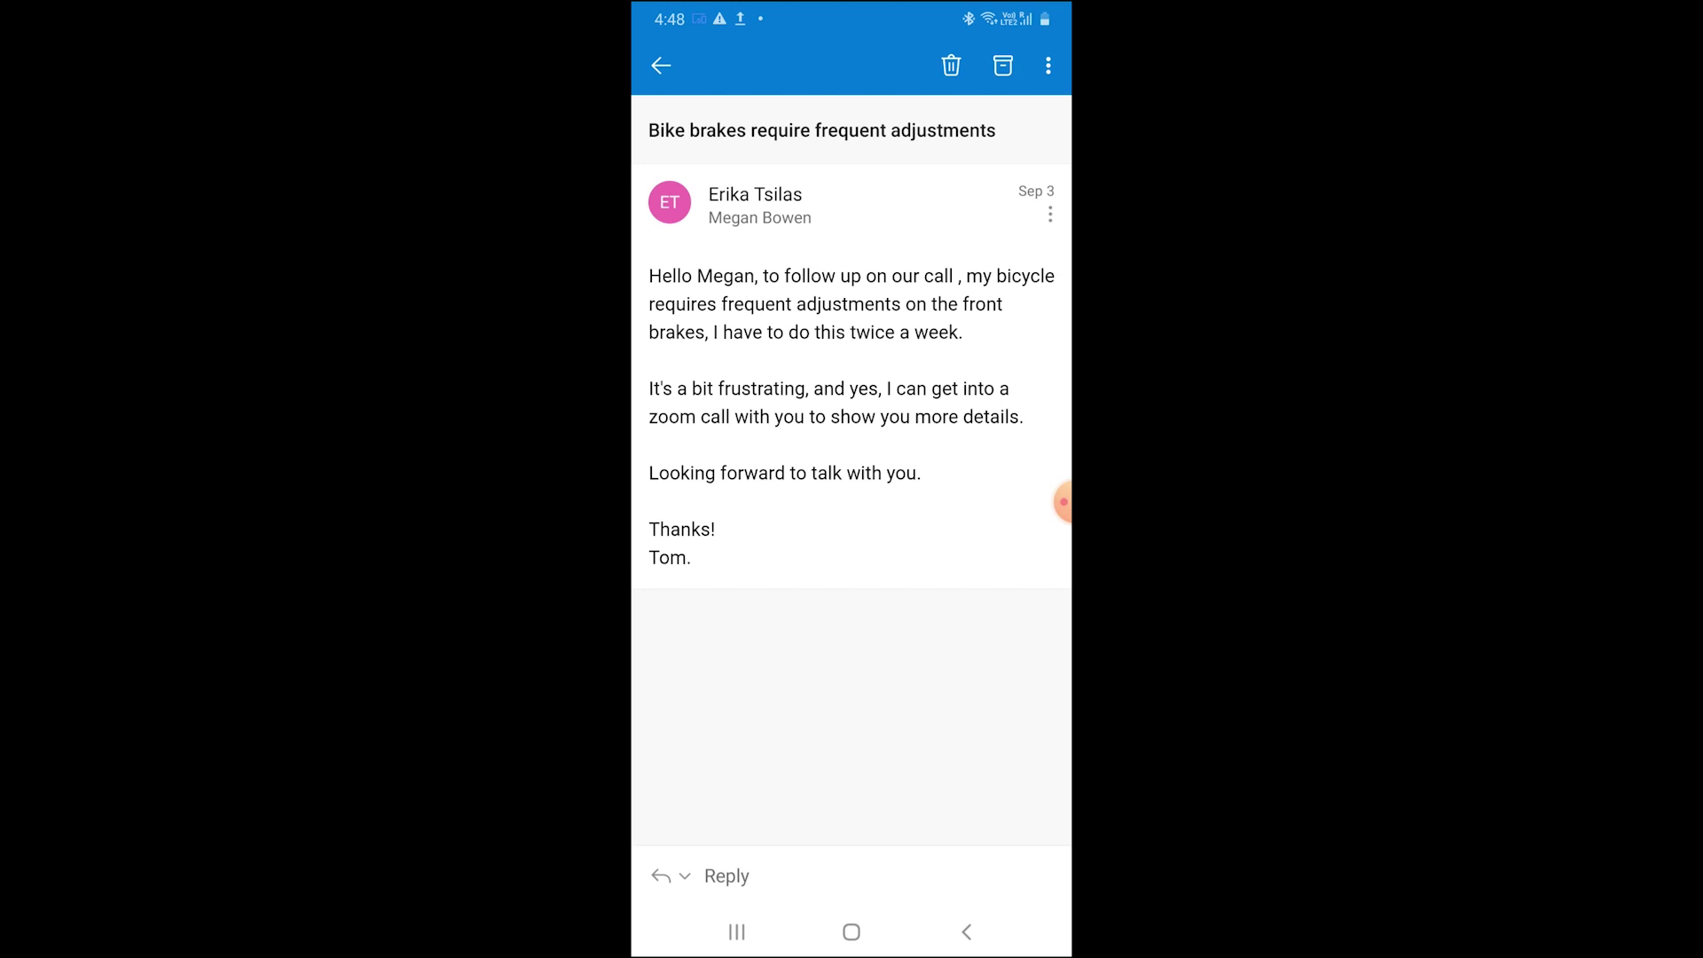
left_click(1063, 502)
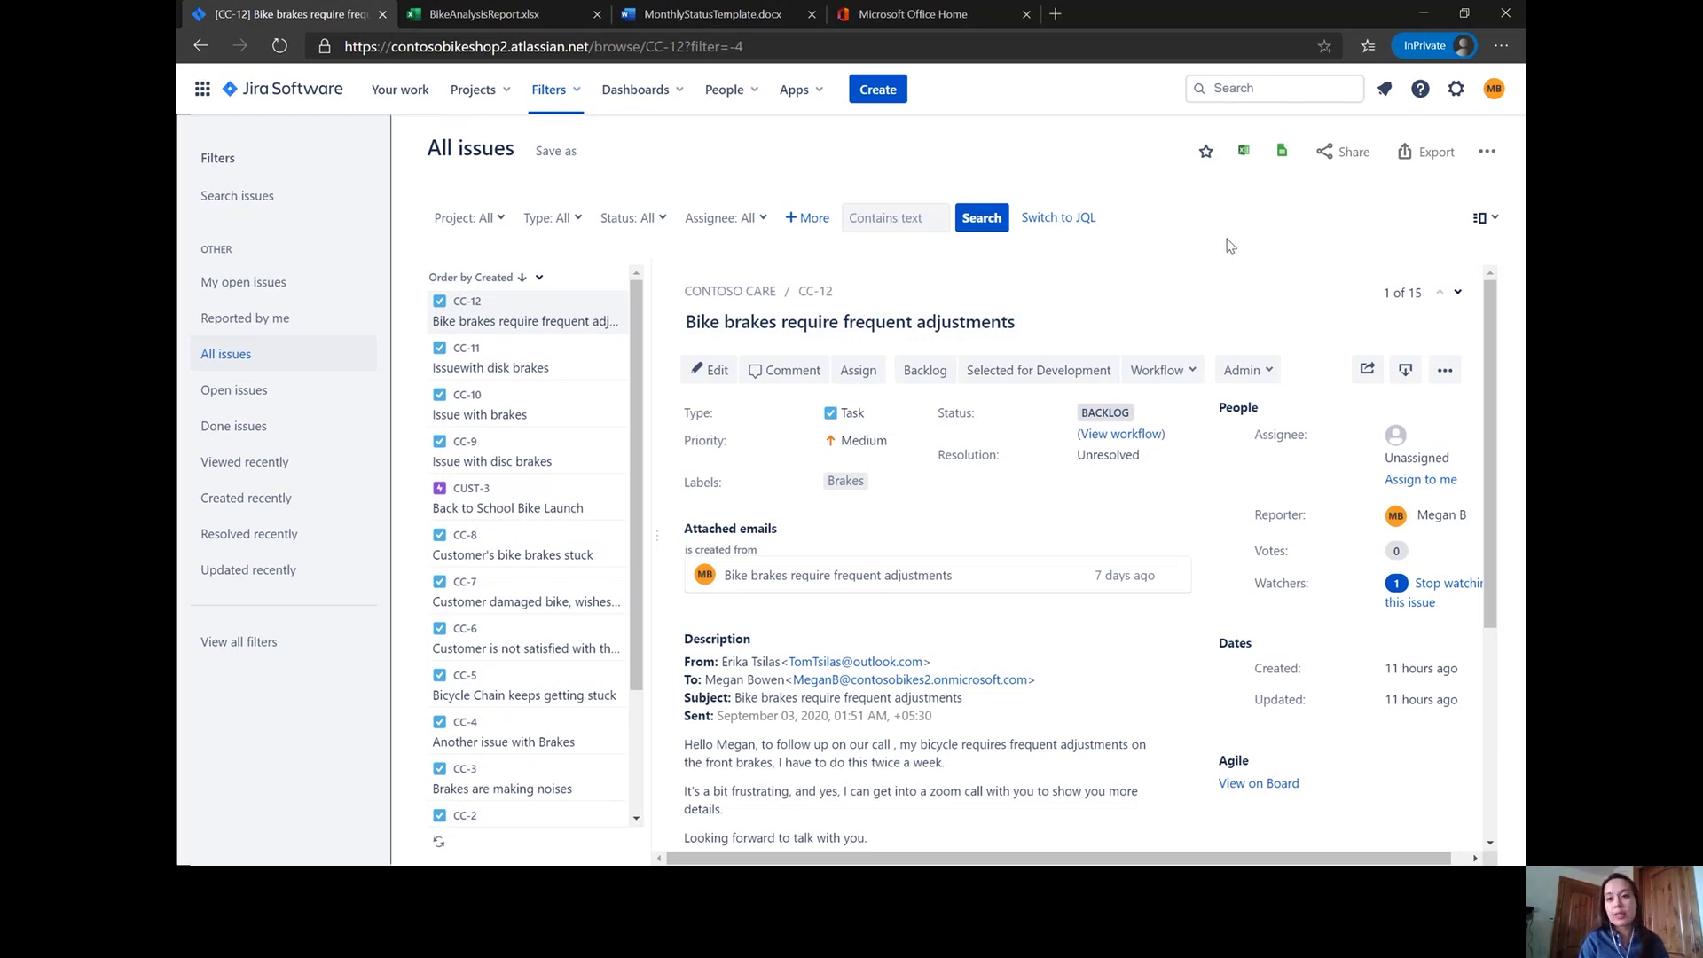
Step: Switch to the BikeAnalysisReport workbook in Excel and look through the fields of issue CC-12 from Key to Status
left_click(1237, 157)
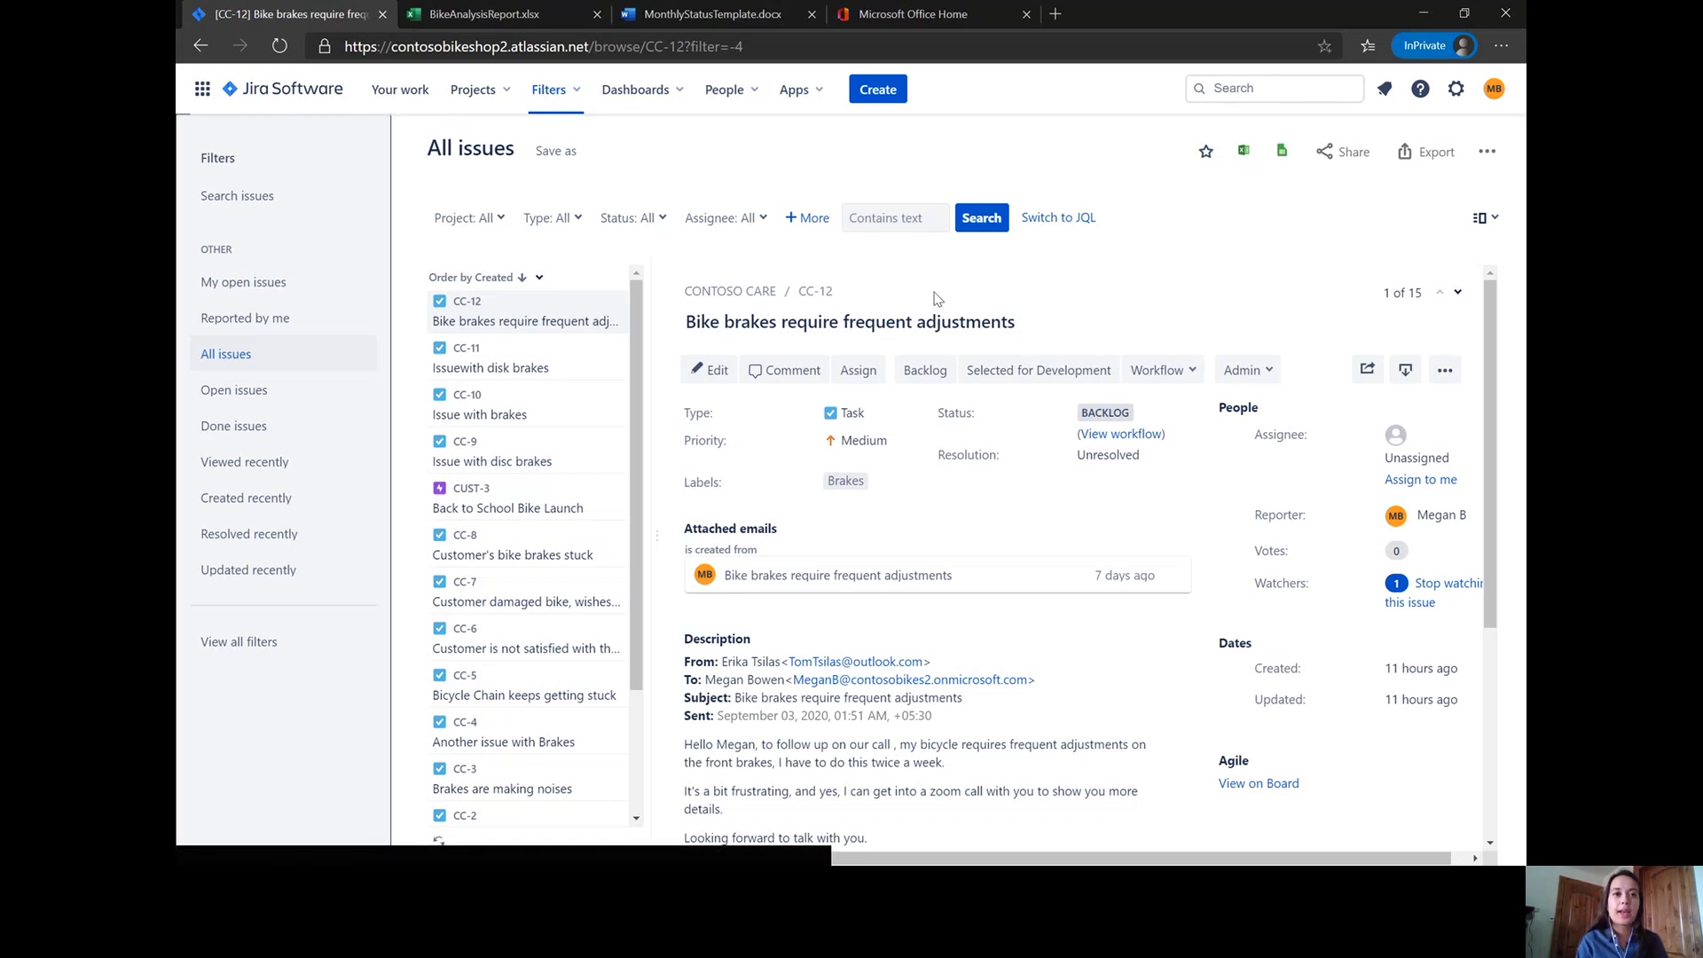
left_click(513, 13)
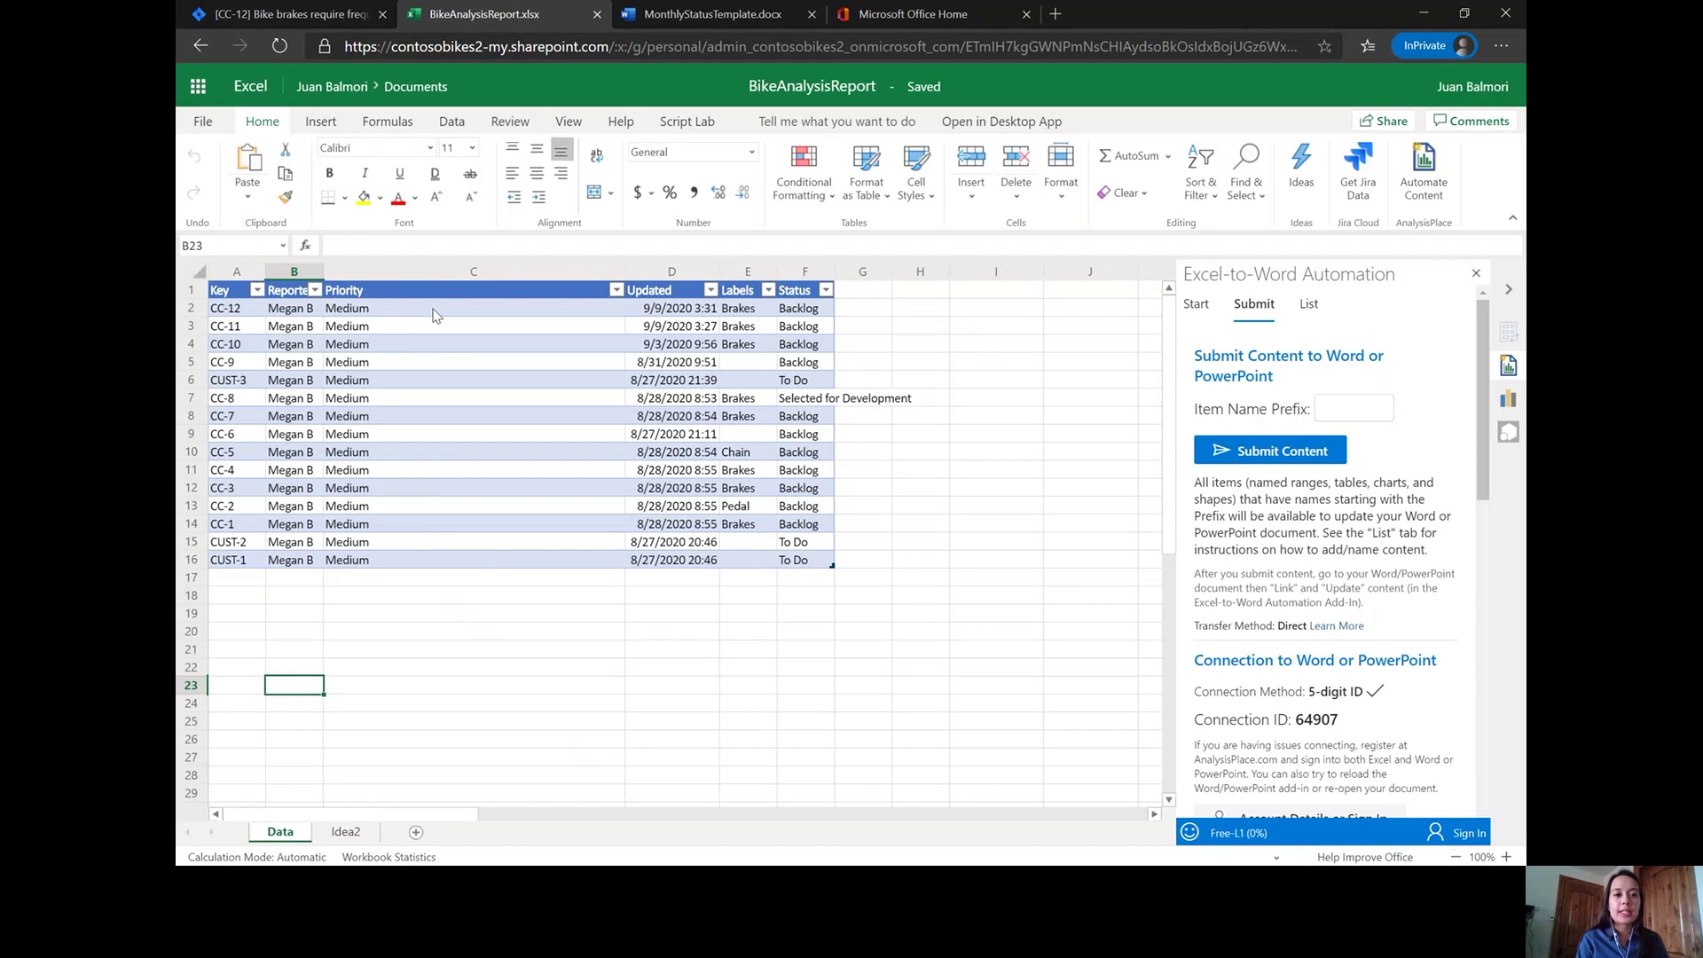
left_click(435, 312)
key("Left")
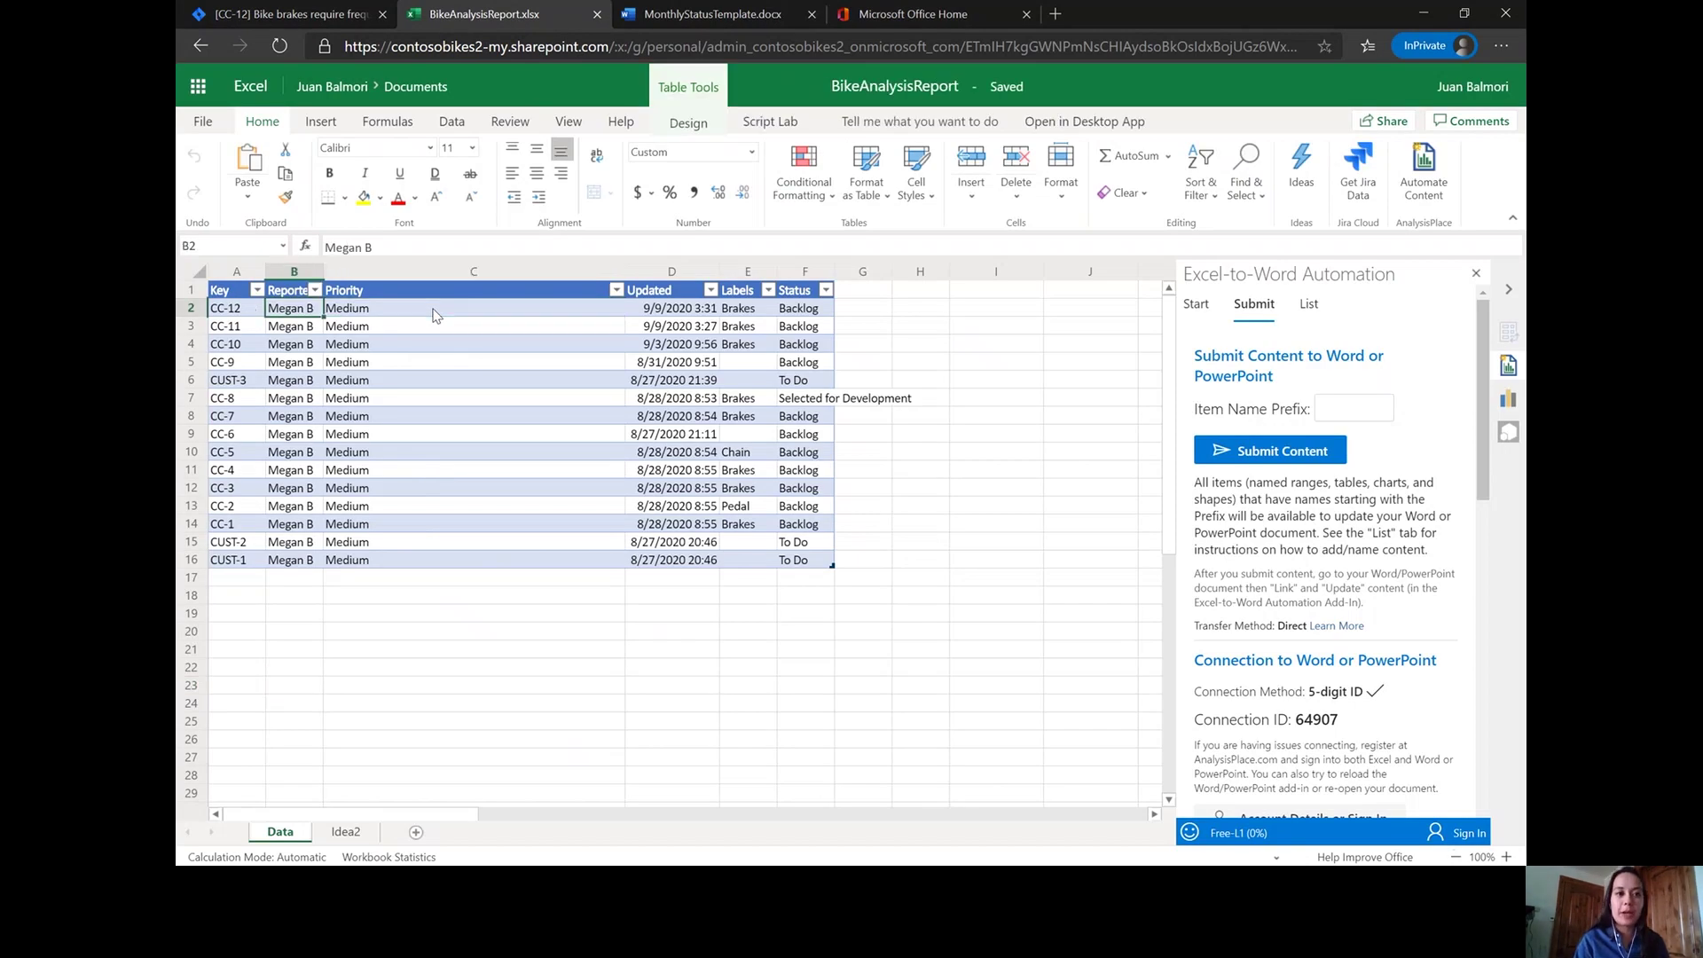
key("Left")
key("Right")
key("Right")
key("Right")
key("Right")
key("Right")
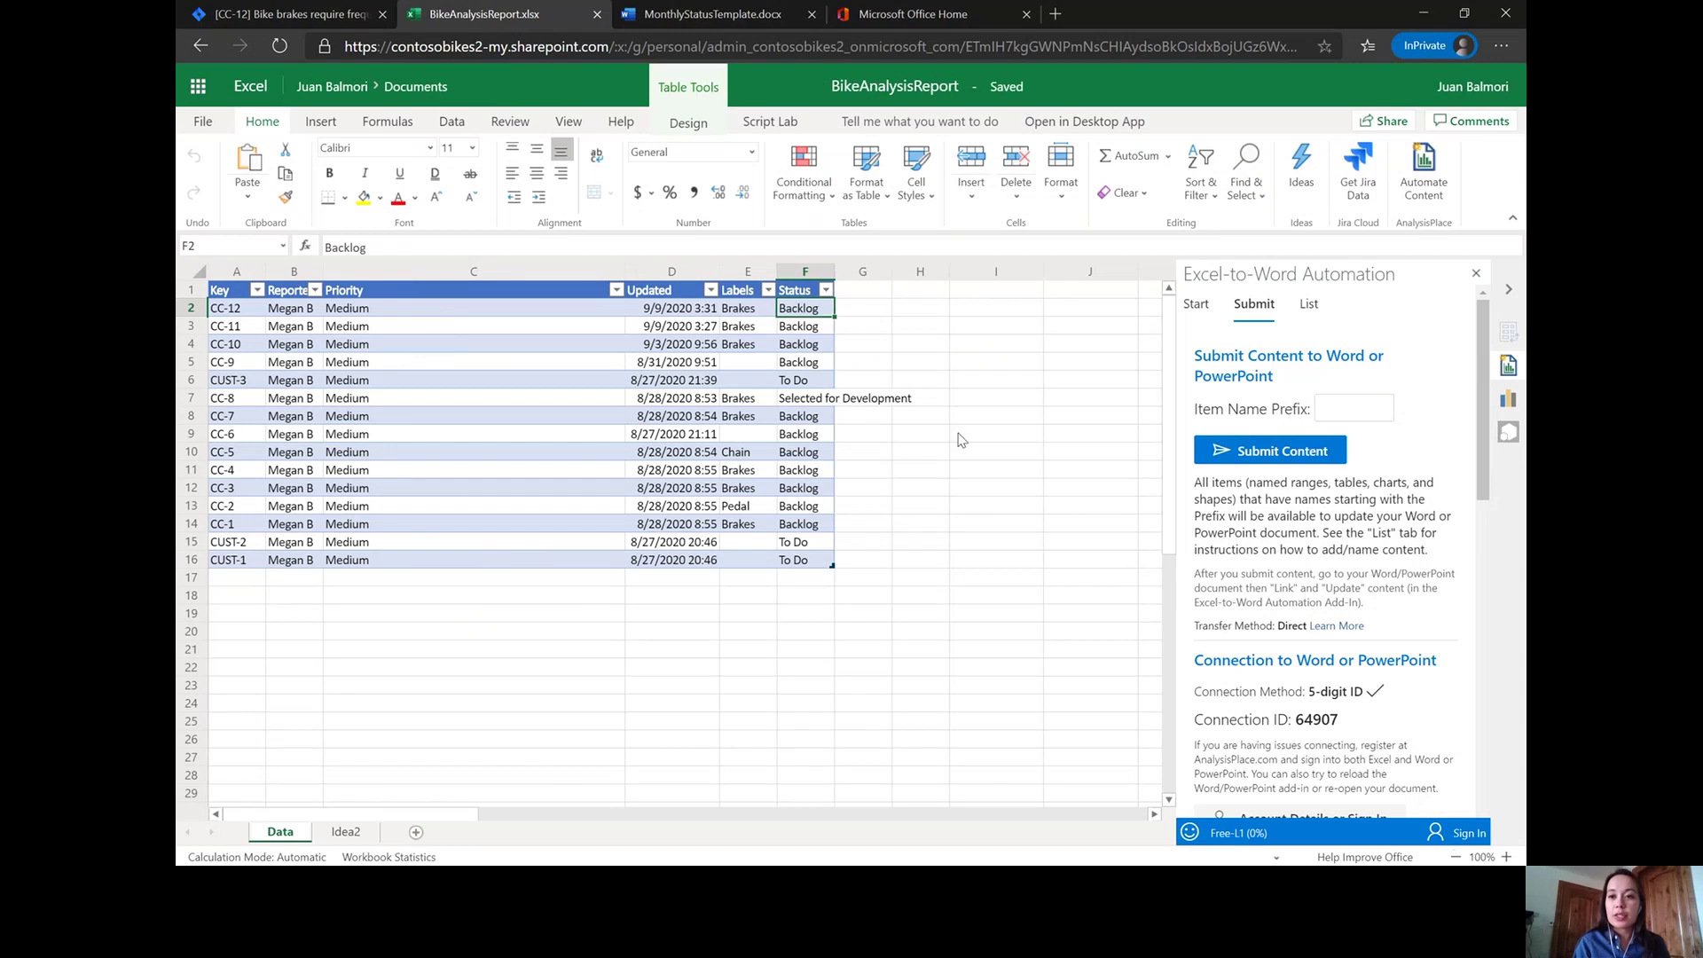
Step: Refresh the issue data imported from Jira with the All issues filter and generate Ideas for the table
left_click(1351, 165)
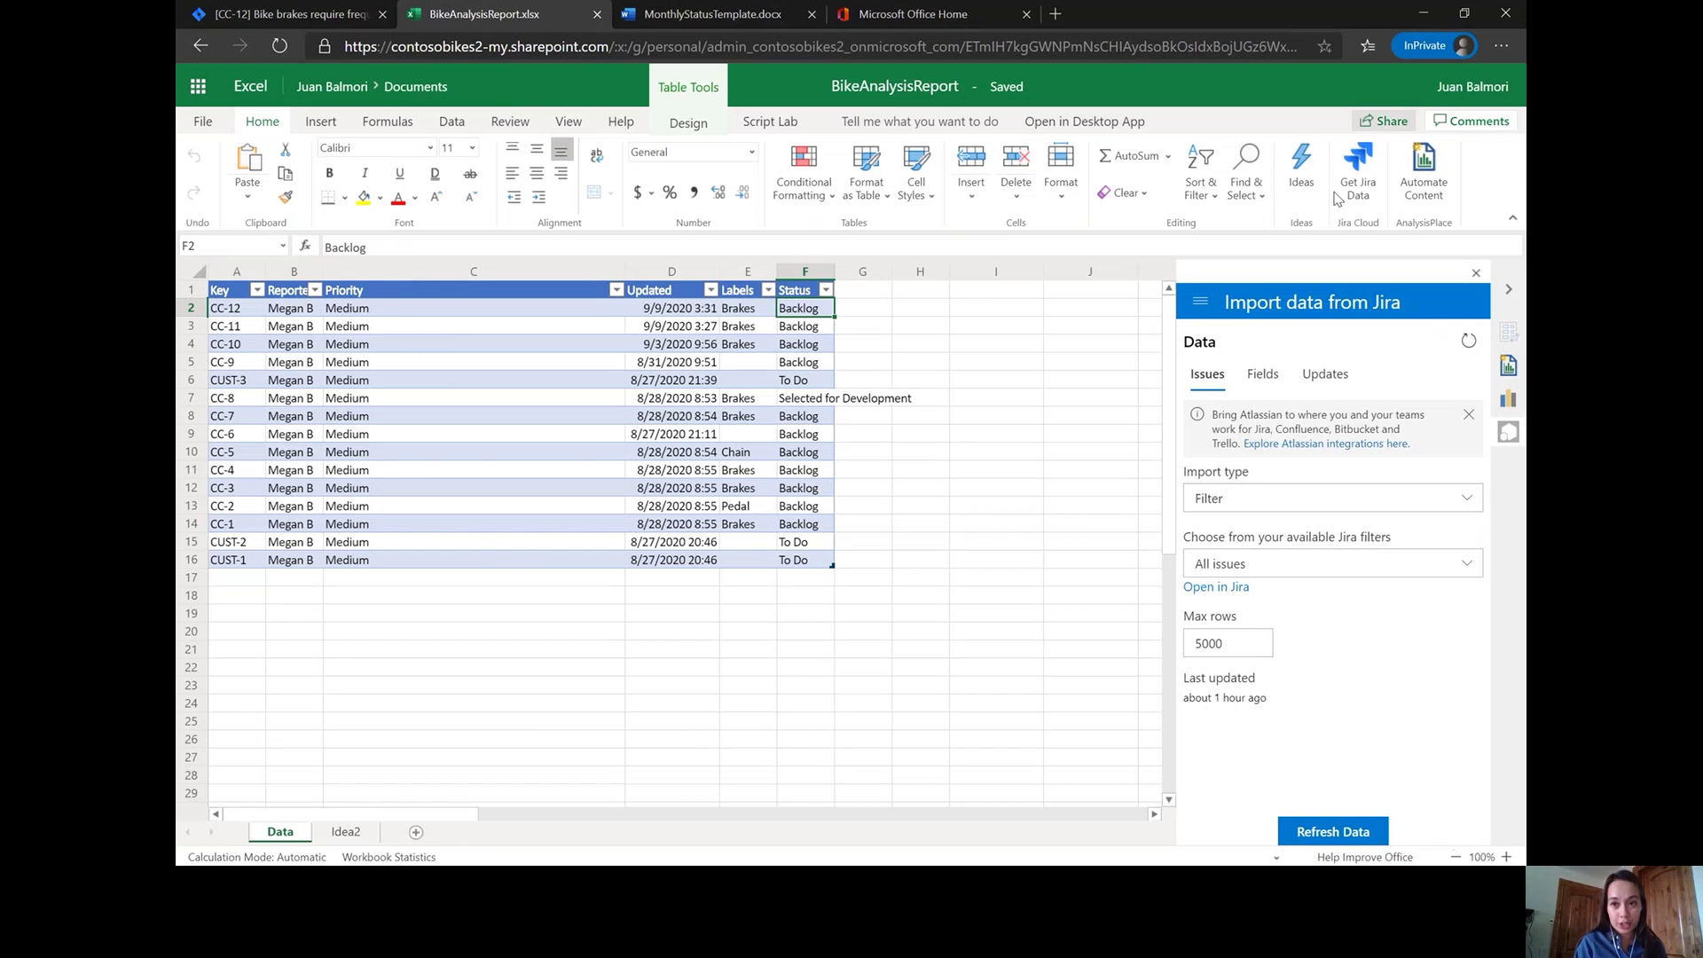
left_click(1313, 832)
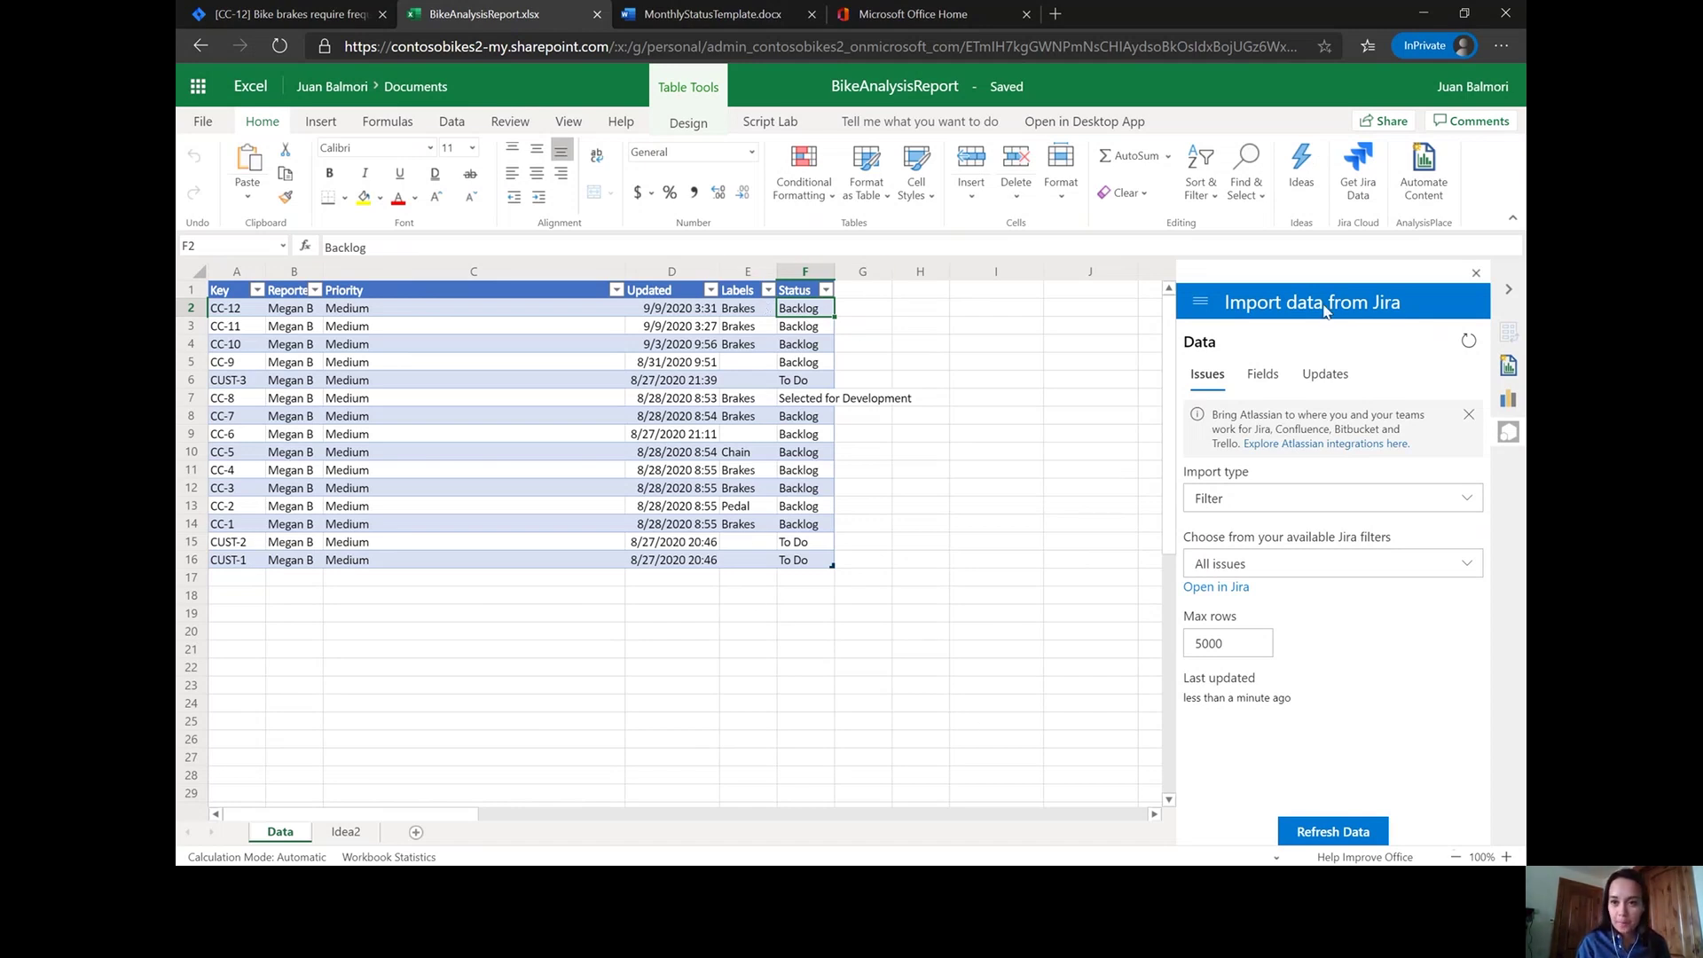
left_click(1303, 173)
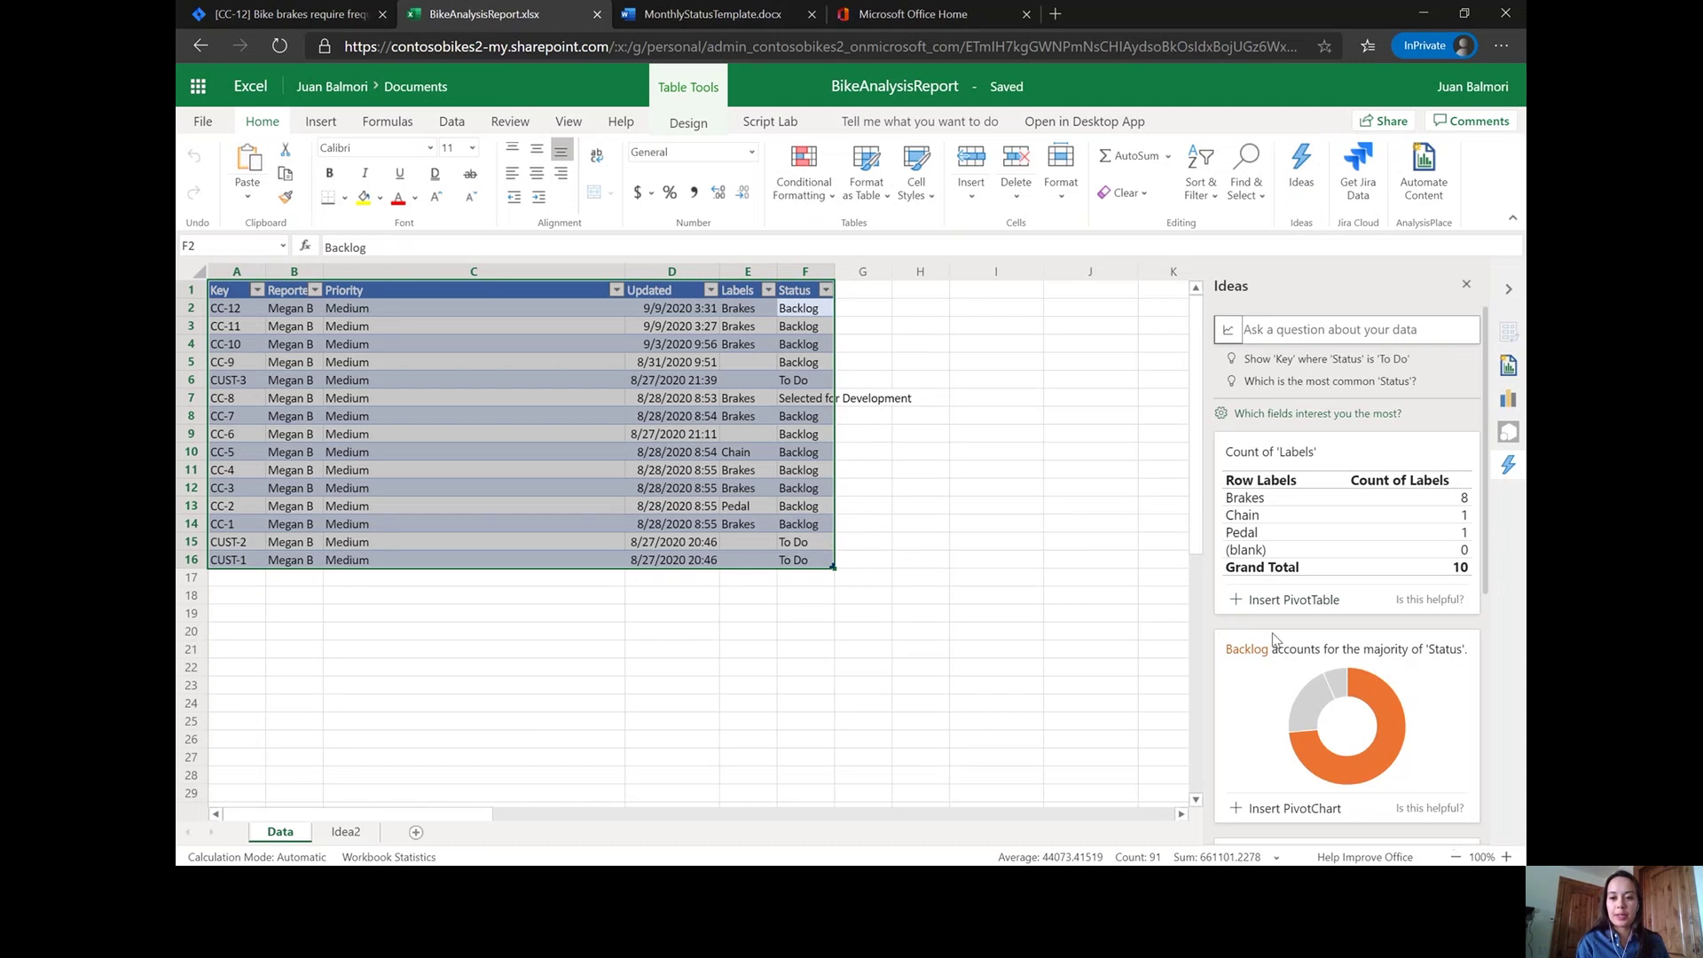
scroll(1260, 622, "down", 5)
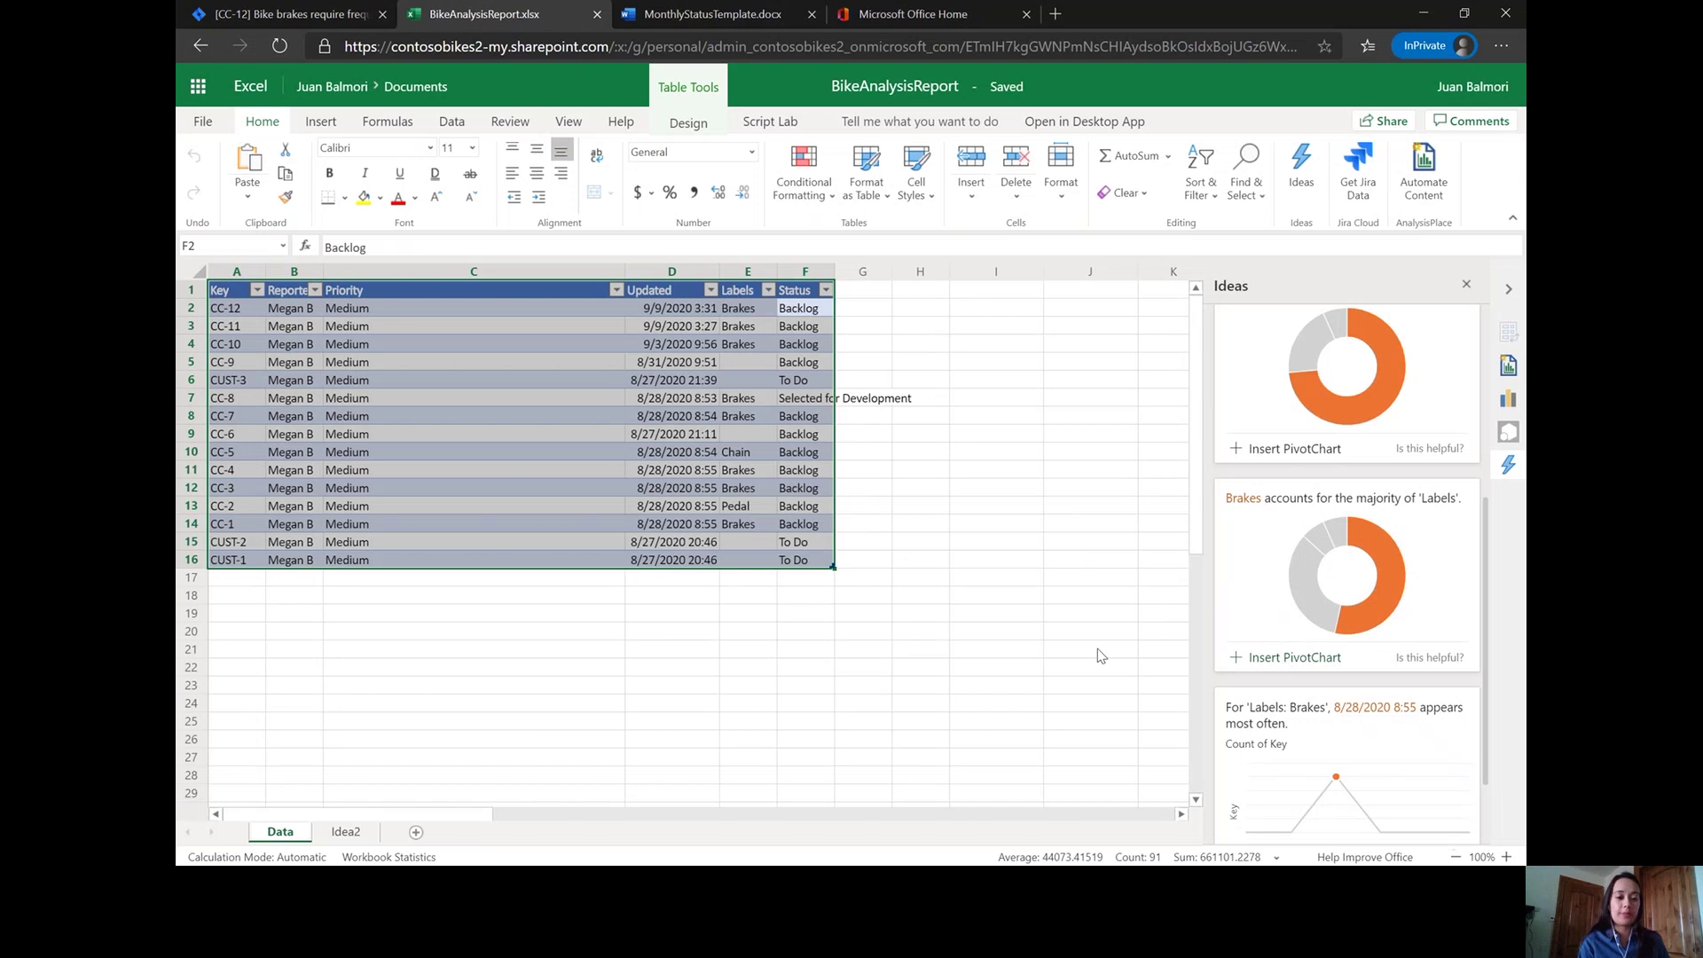
Step: Submit the workbook content, including the Brakes doughnut chart on sheet Idea2, to Word with Excel-to-Word Automation
left_click(345, 831)
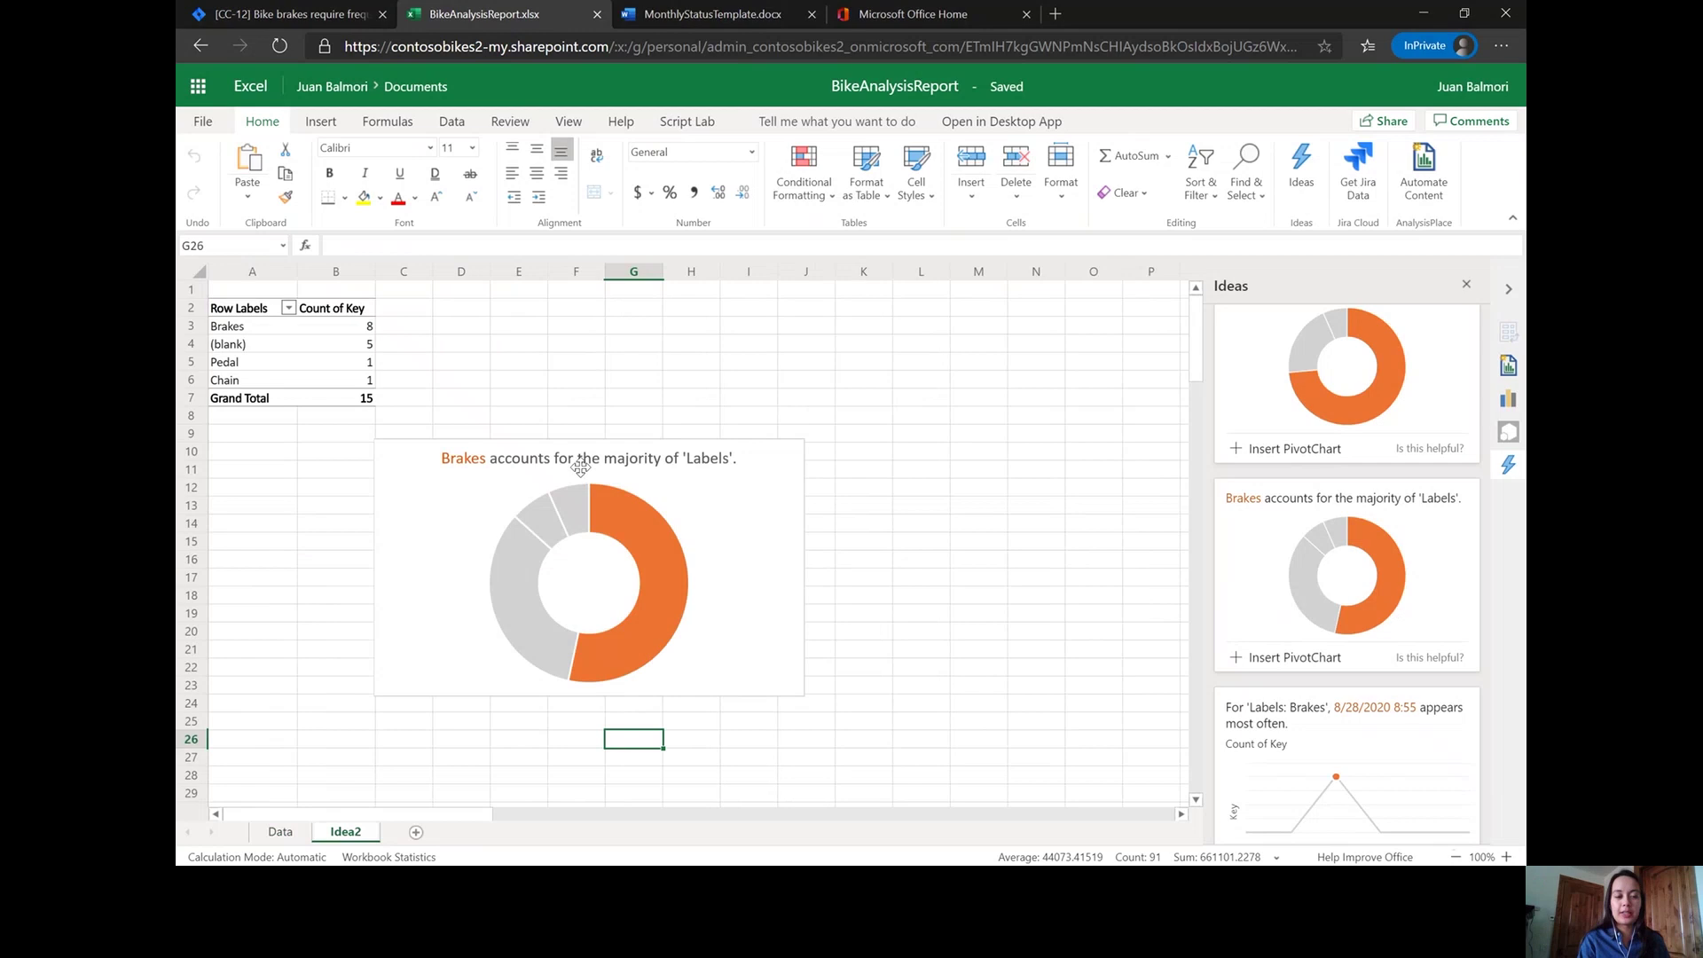
left_click(588, 492)
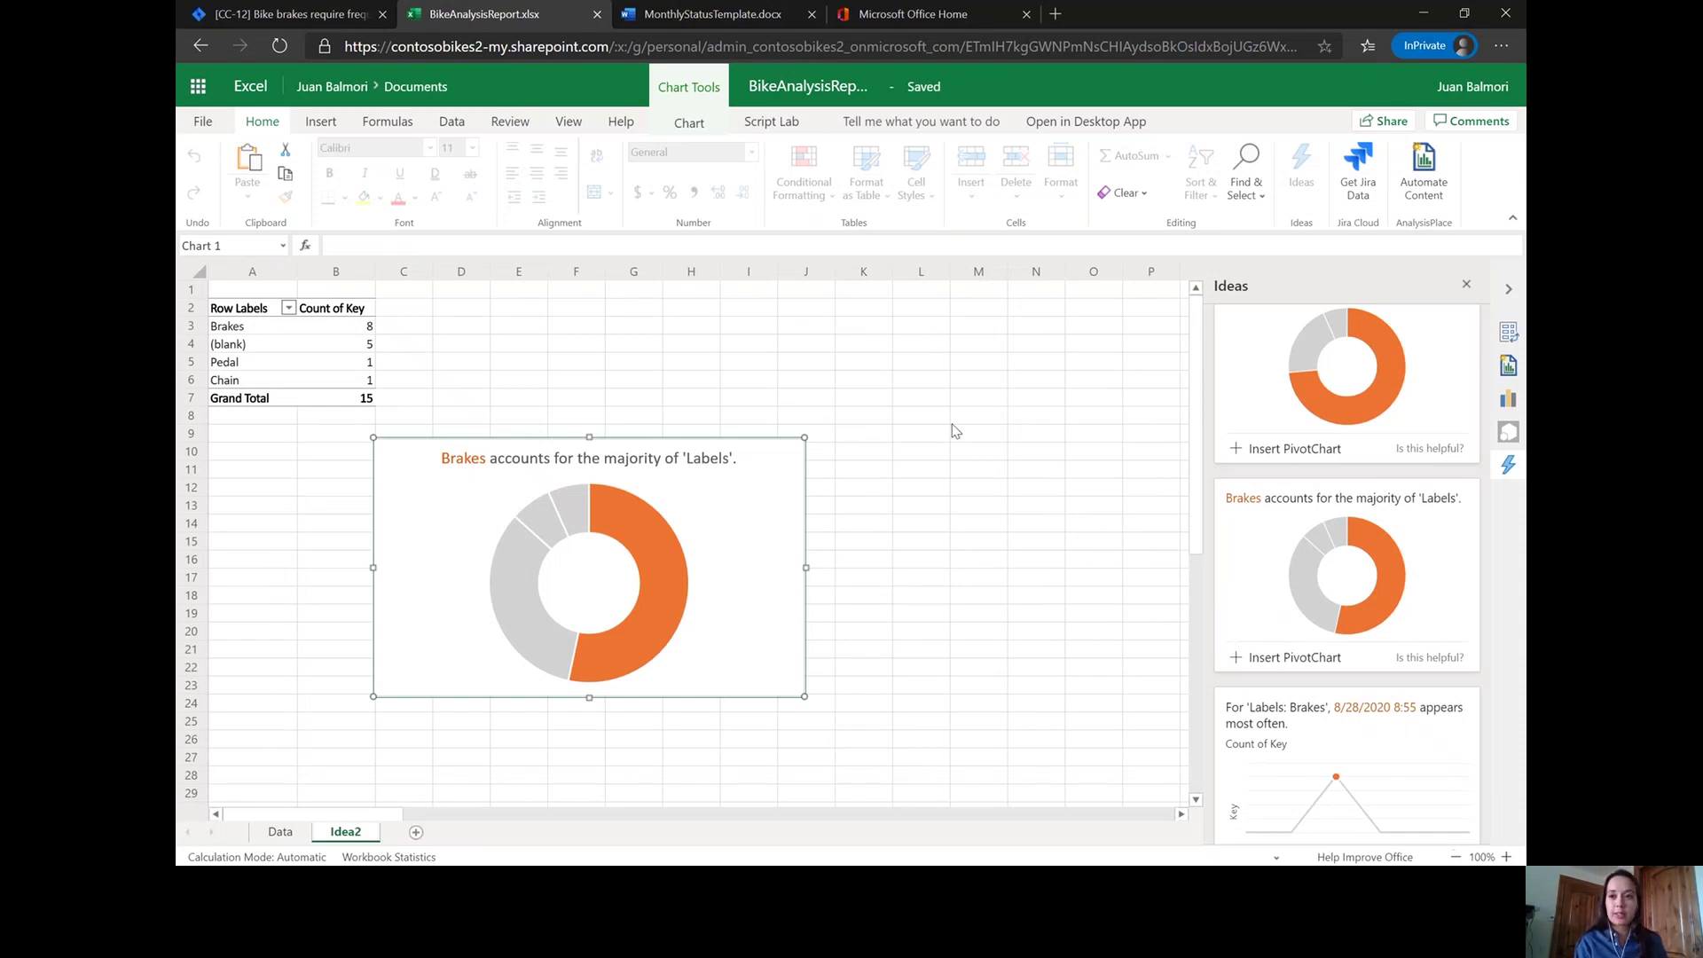
left_click(1426, 165)
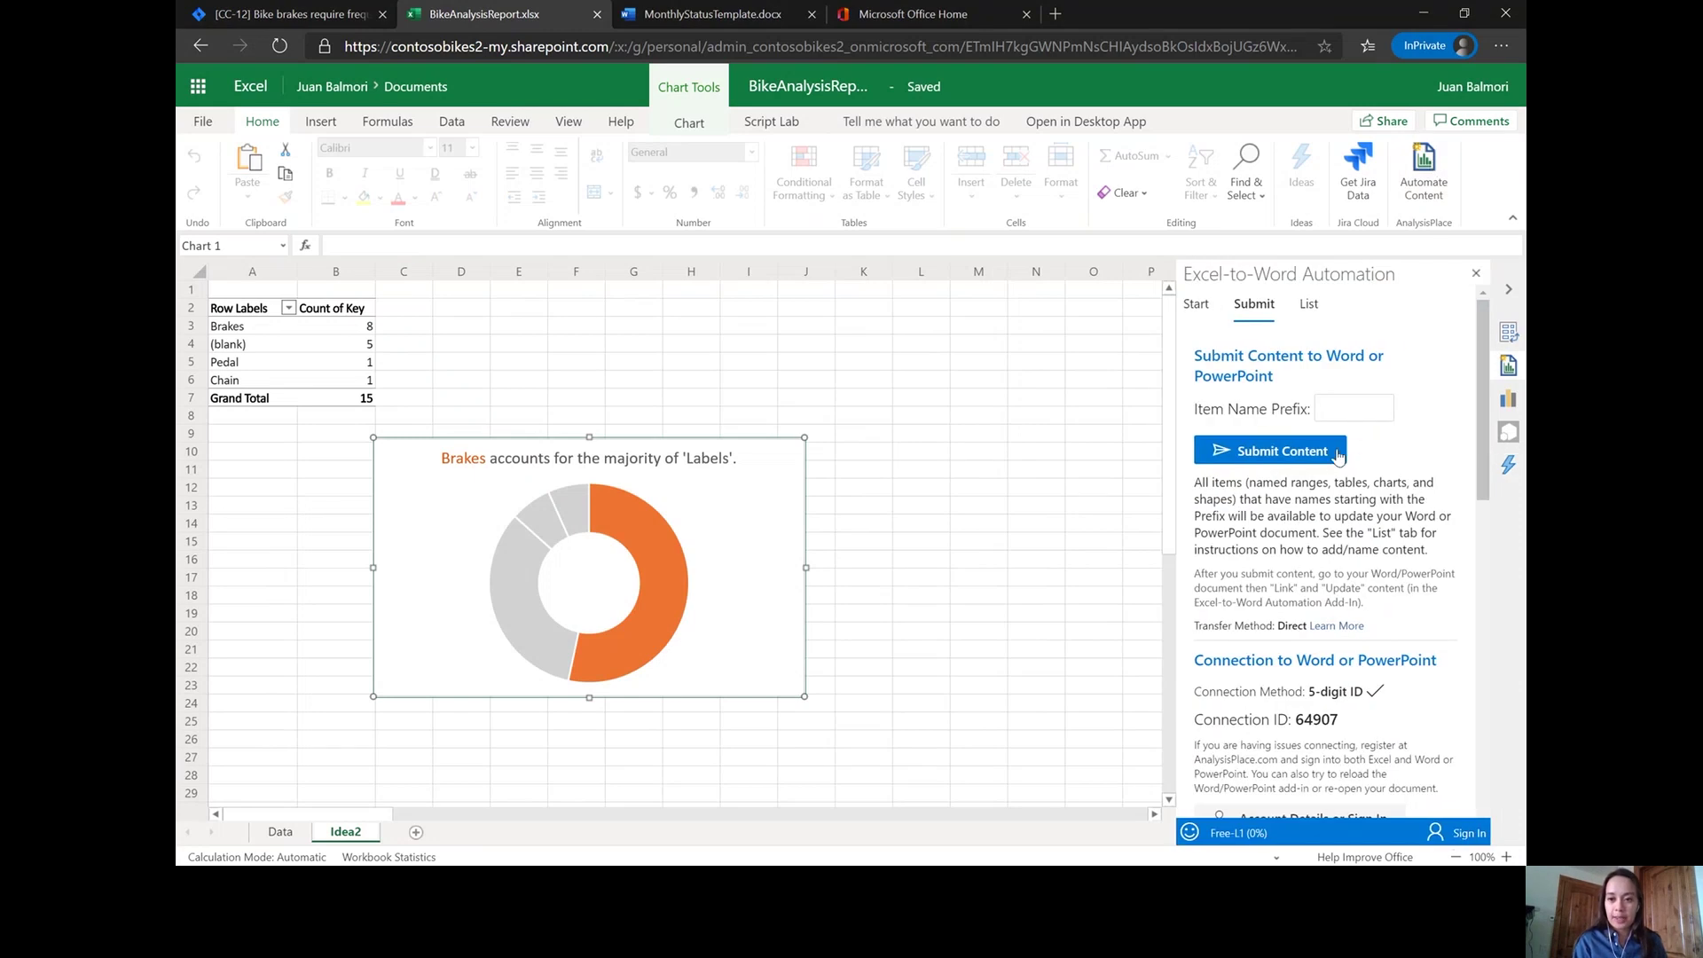
scroll(1326, 532, "down", 1)
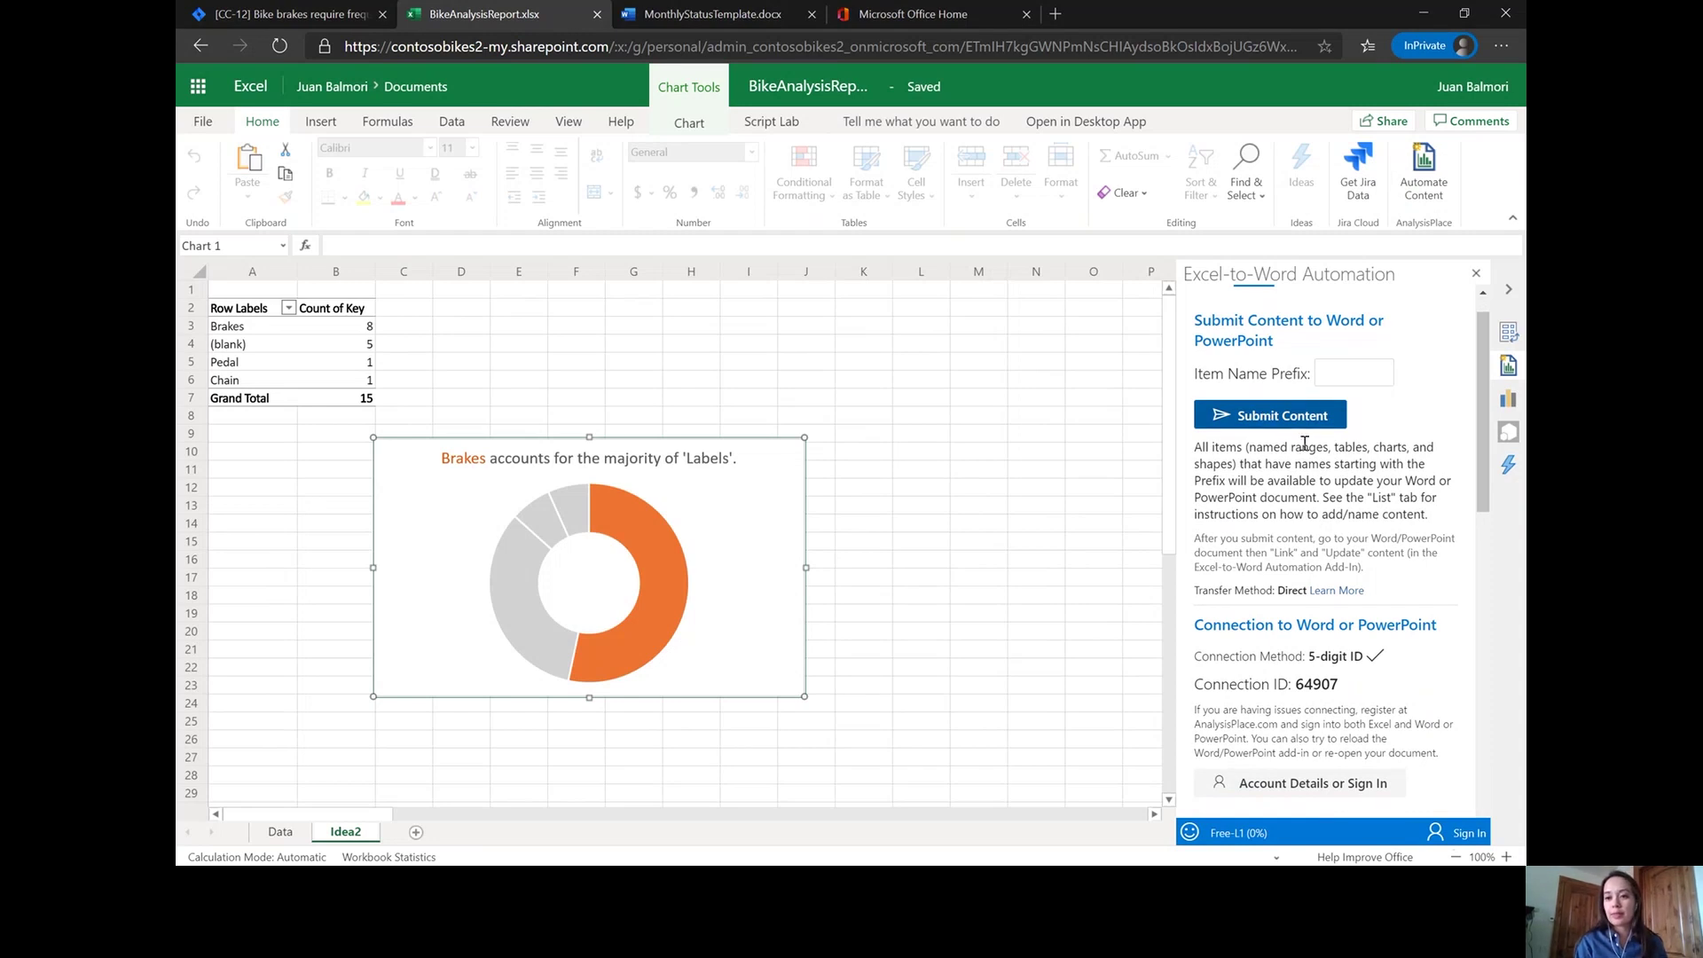
left_click(1285, 419)
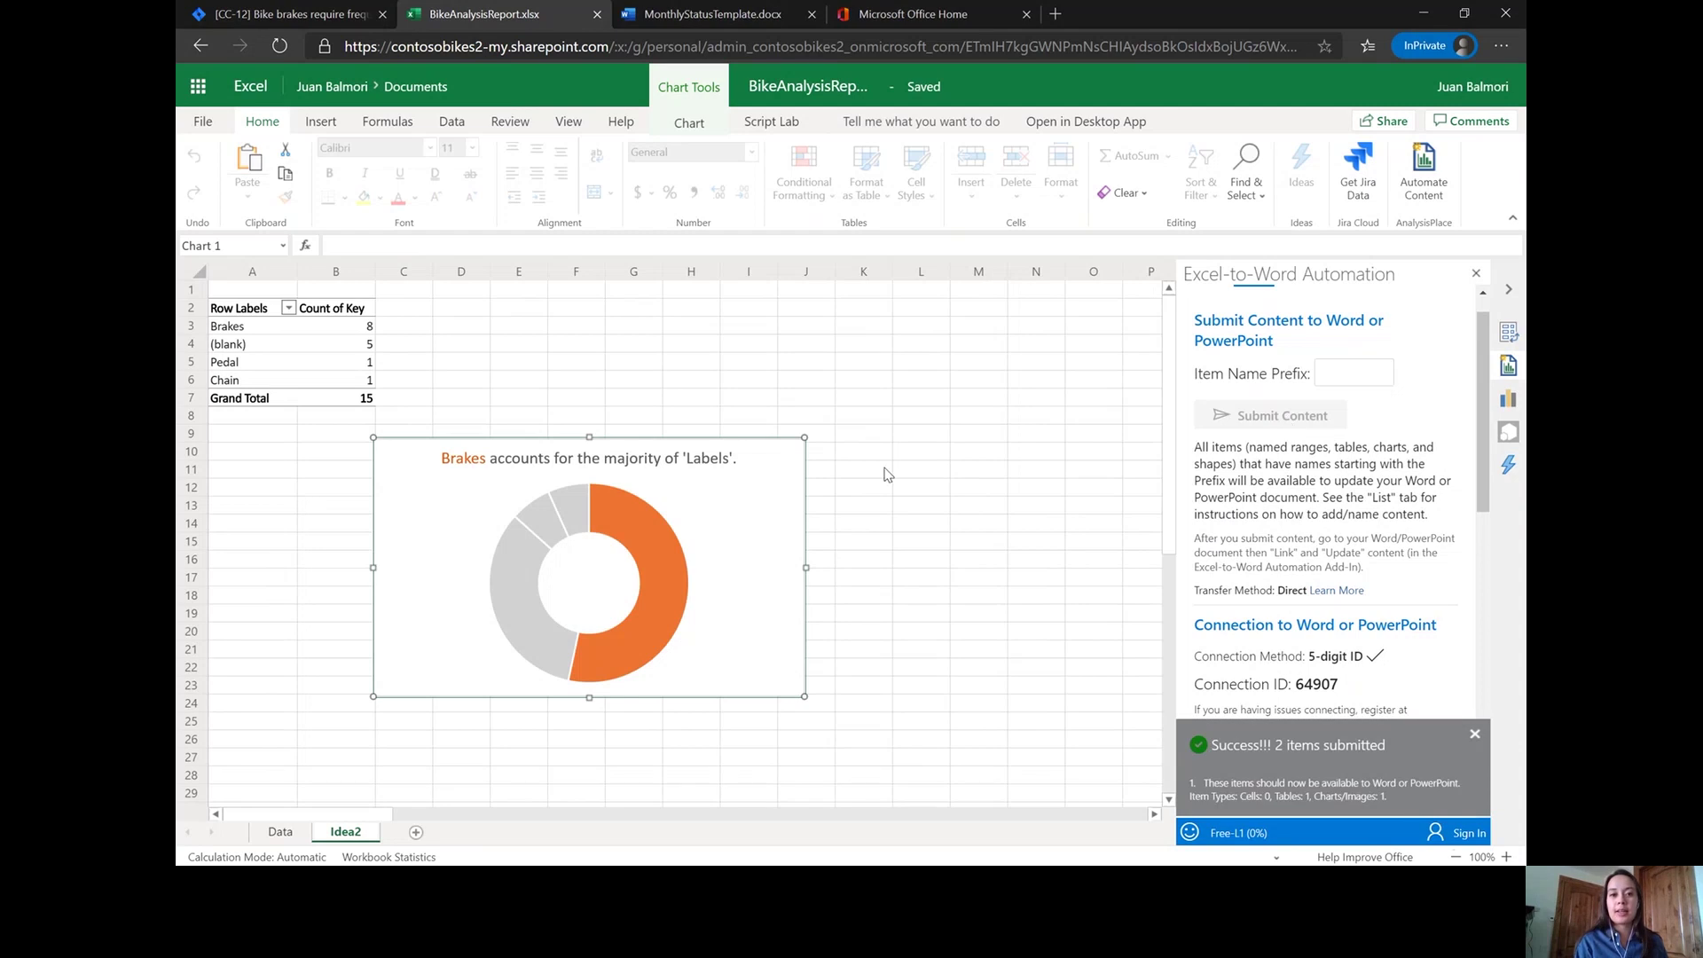
Step: Switch to the MonthlyStatusTemplate document in Word and insert the linked Chart 1 from sheet Idea2 below the text
left_click(686, 16)
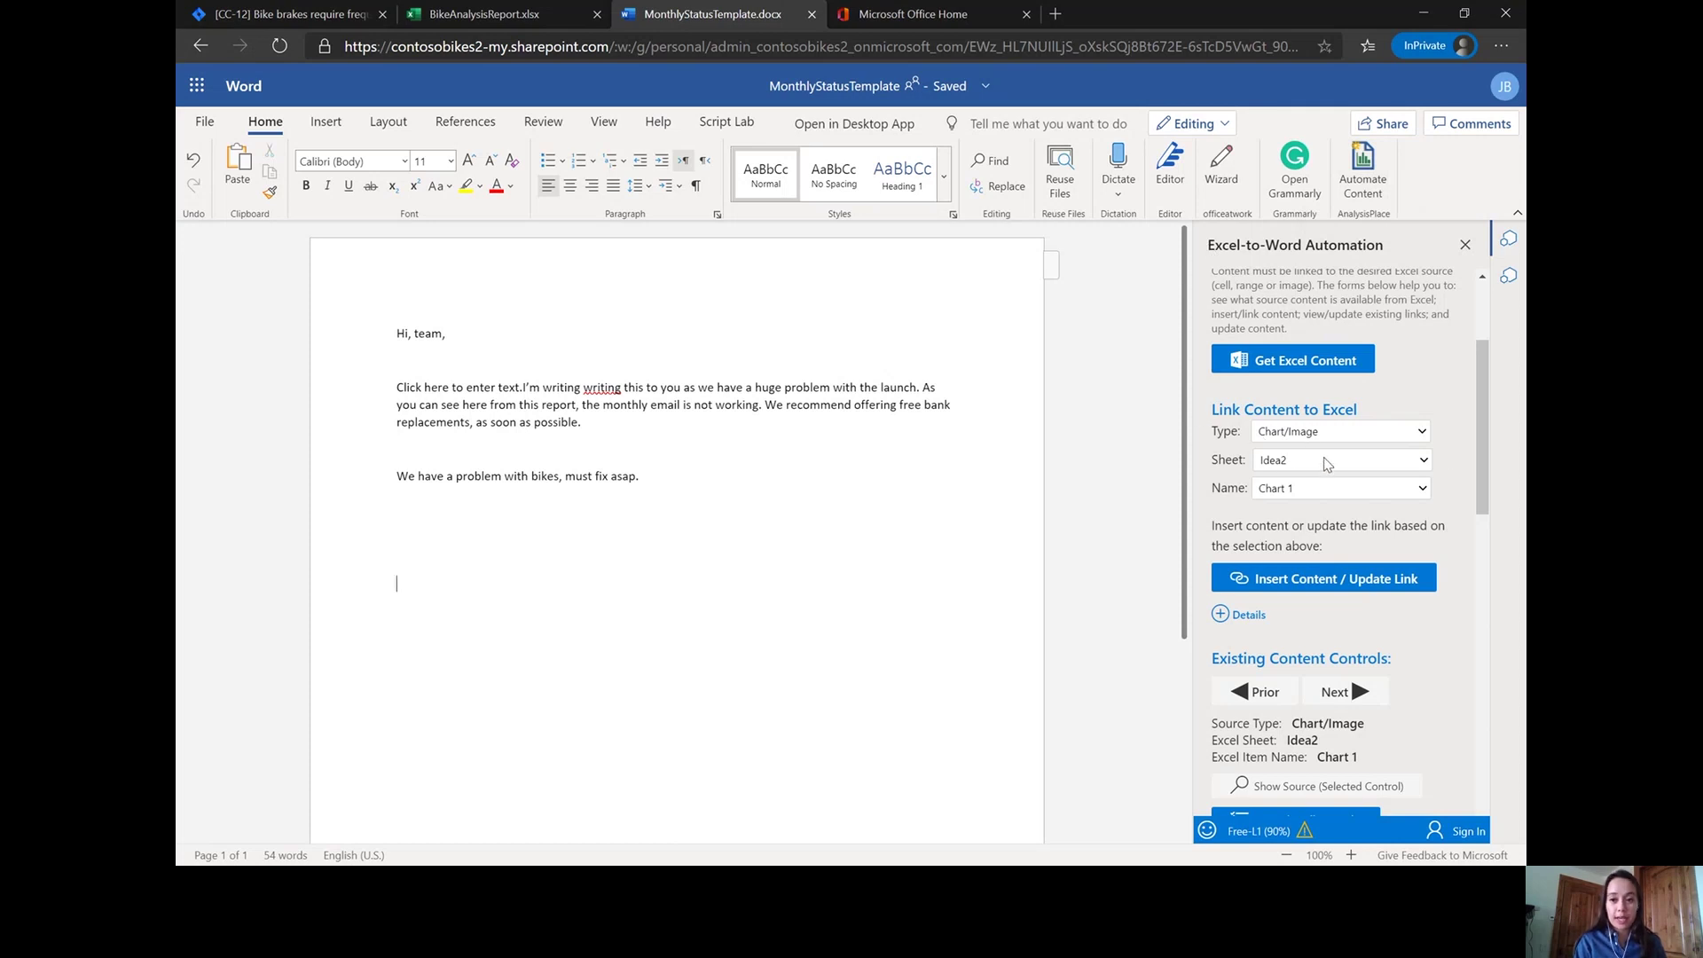
left_click(1295, 581)
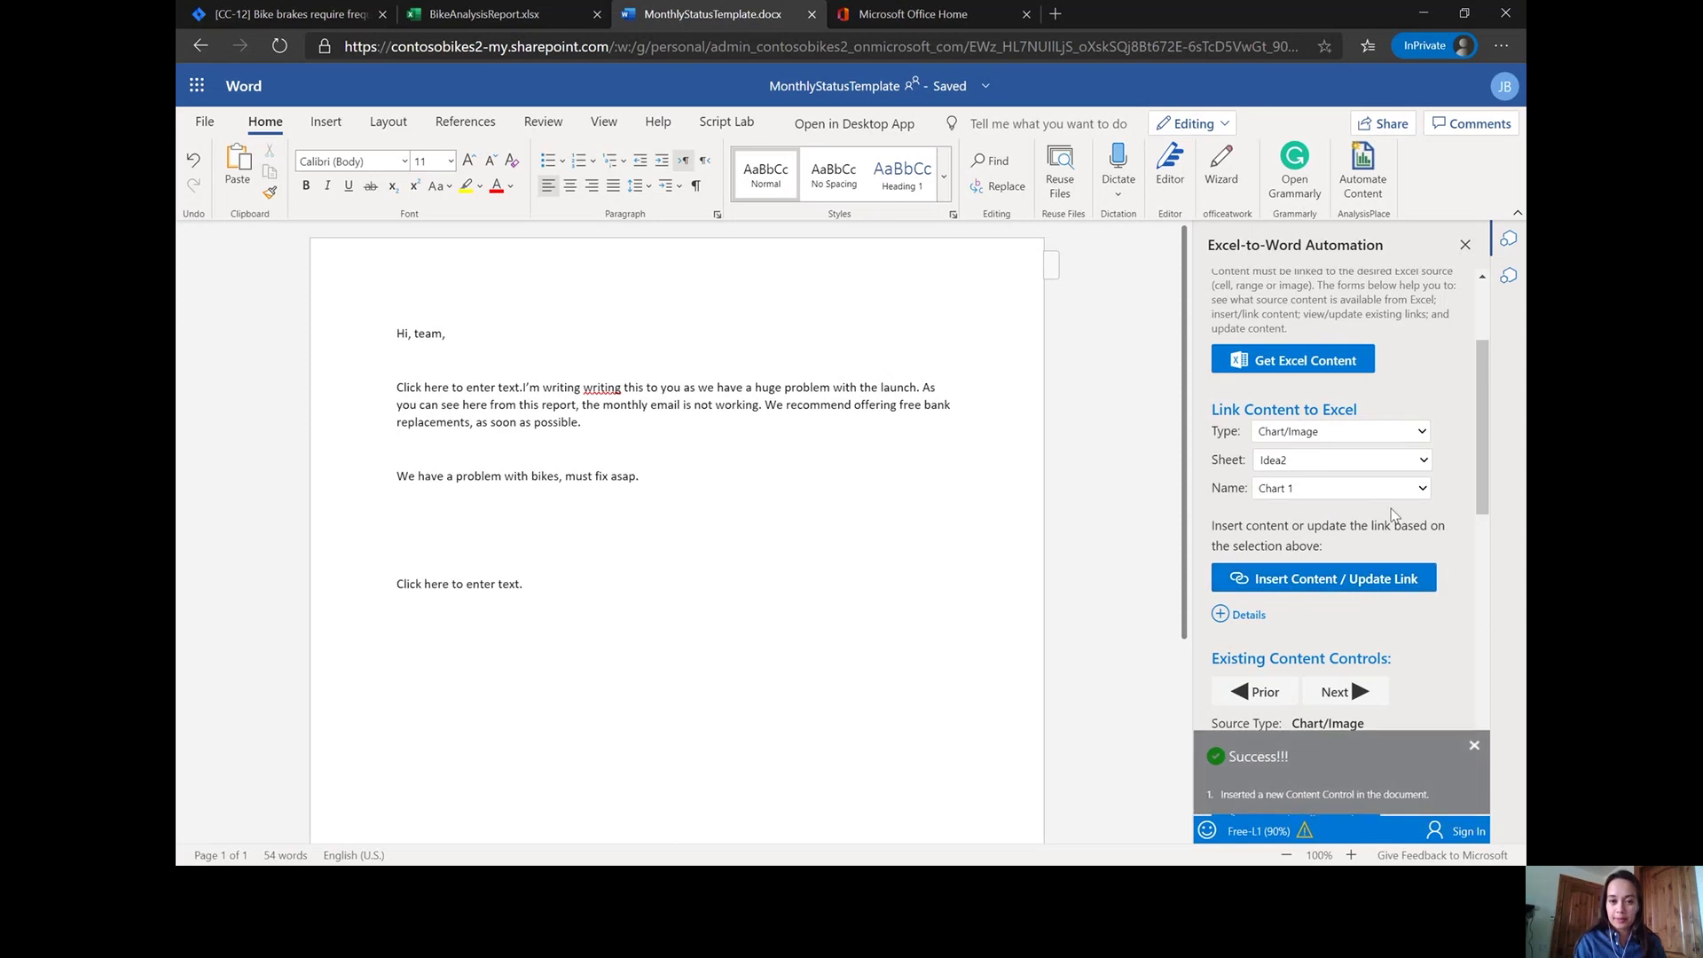
left_click(1309, 574)
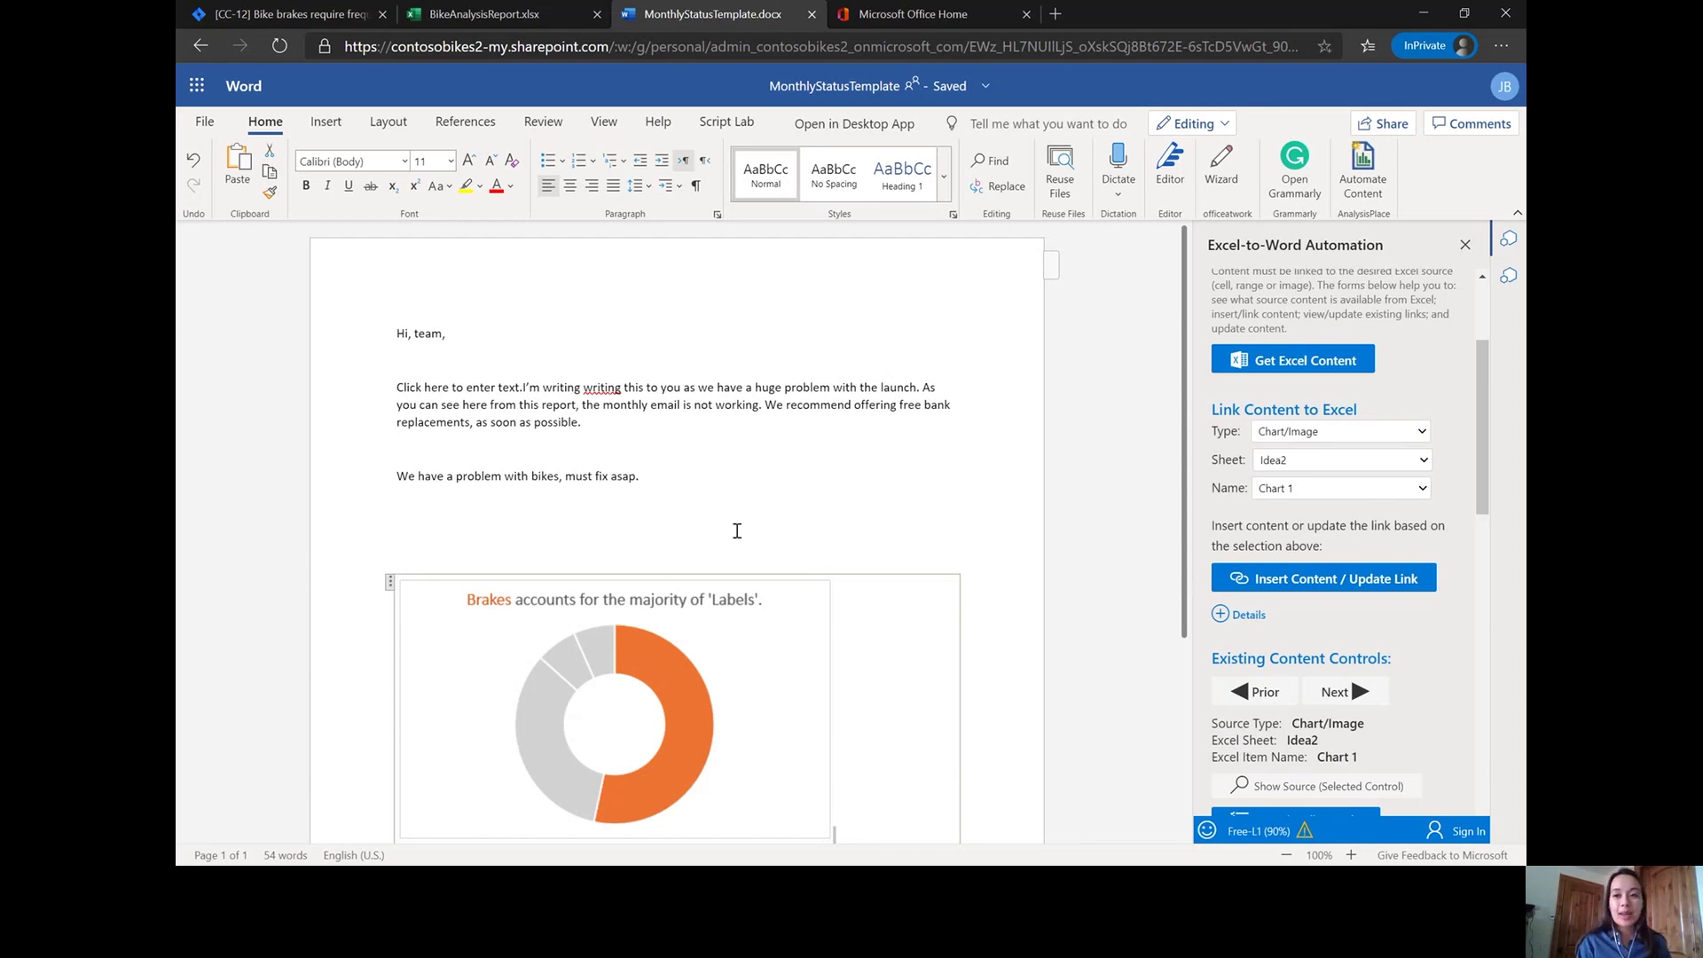
Step: Check the document with Grammarly, remove the duplicated word "writing" and correct the extra space in "writing this"
left_click(1303, 166)
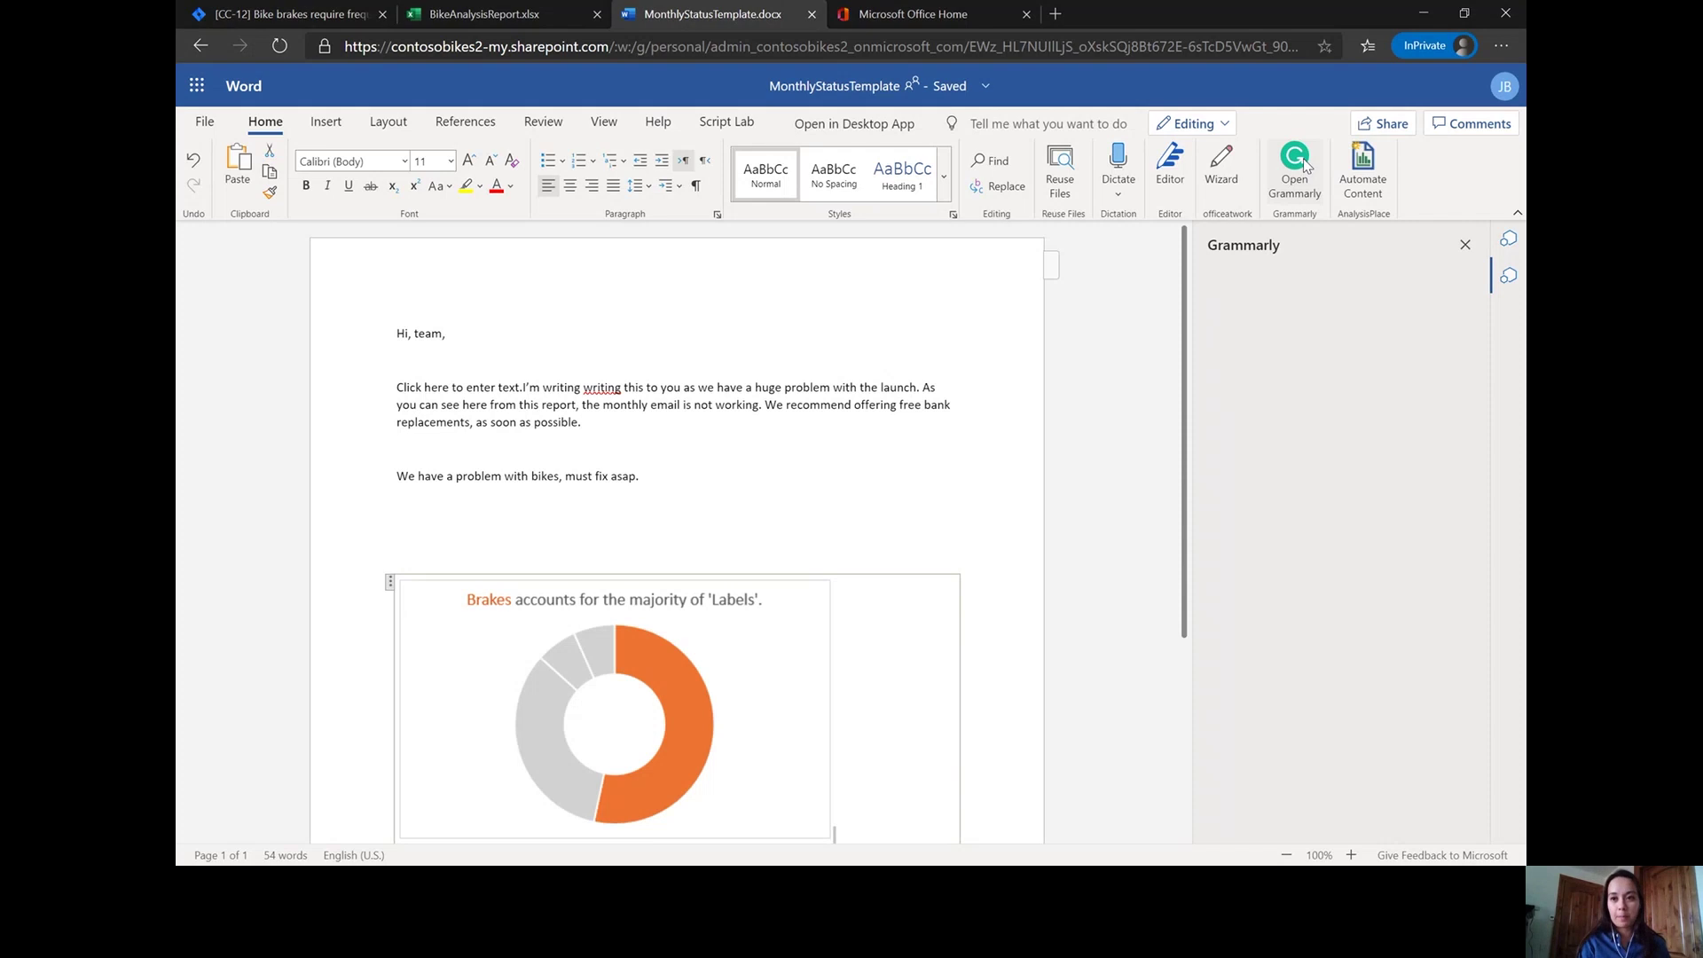
left_click(1297, 169)
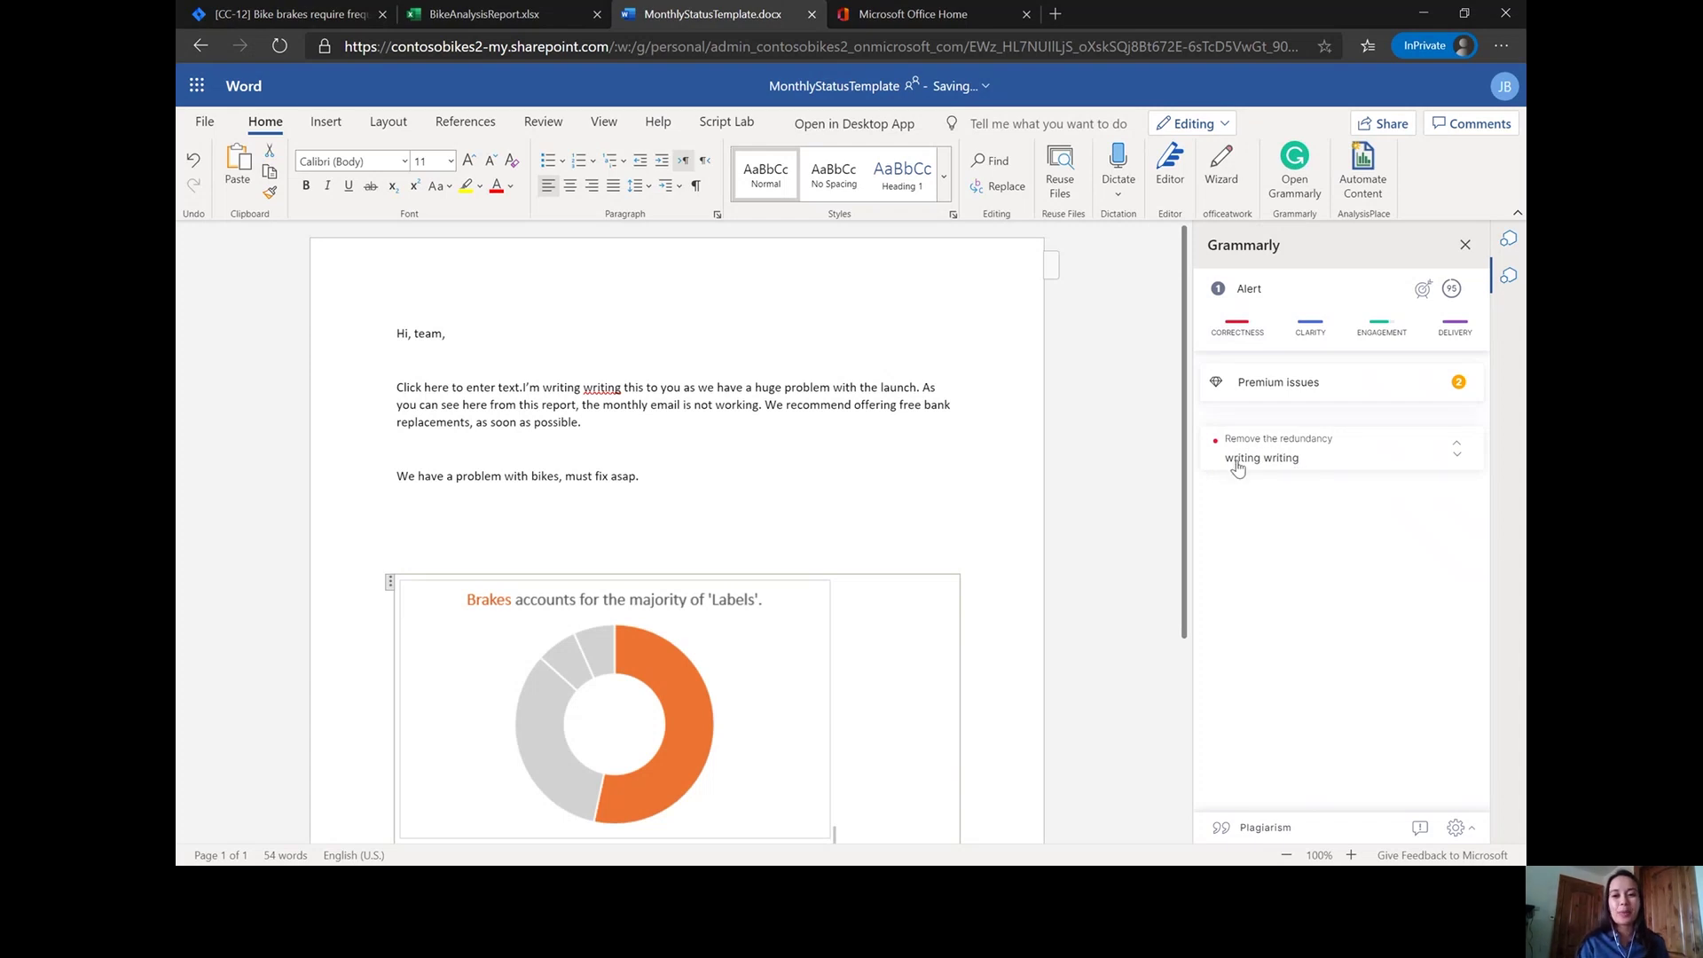
left_click(1289, 443)
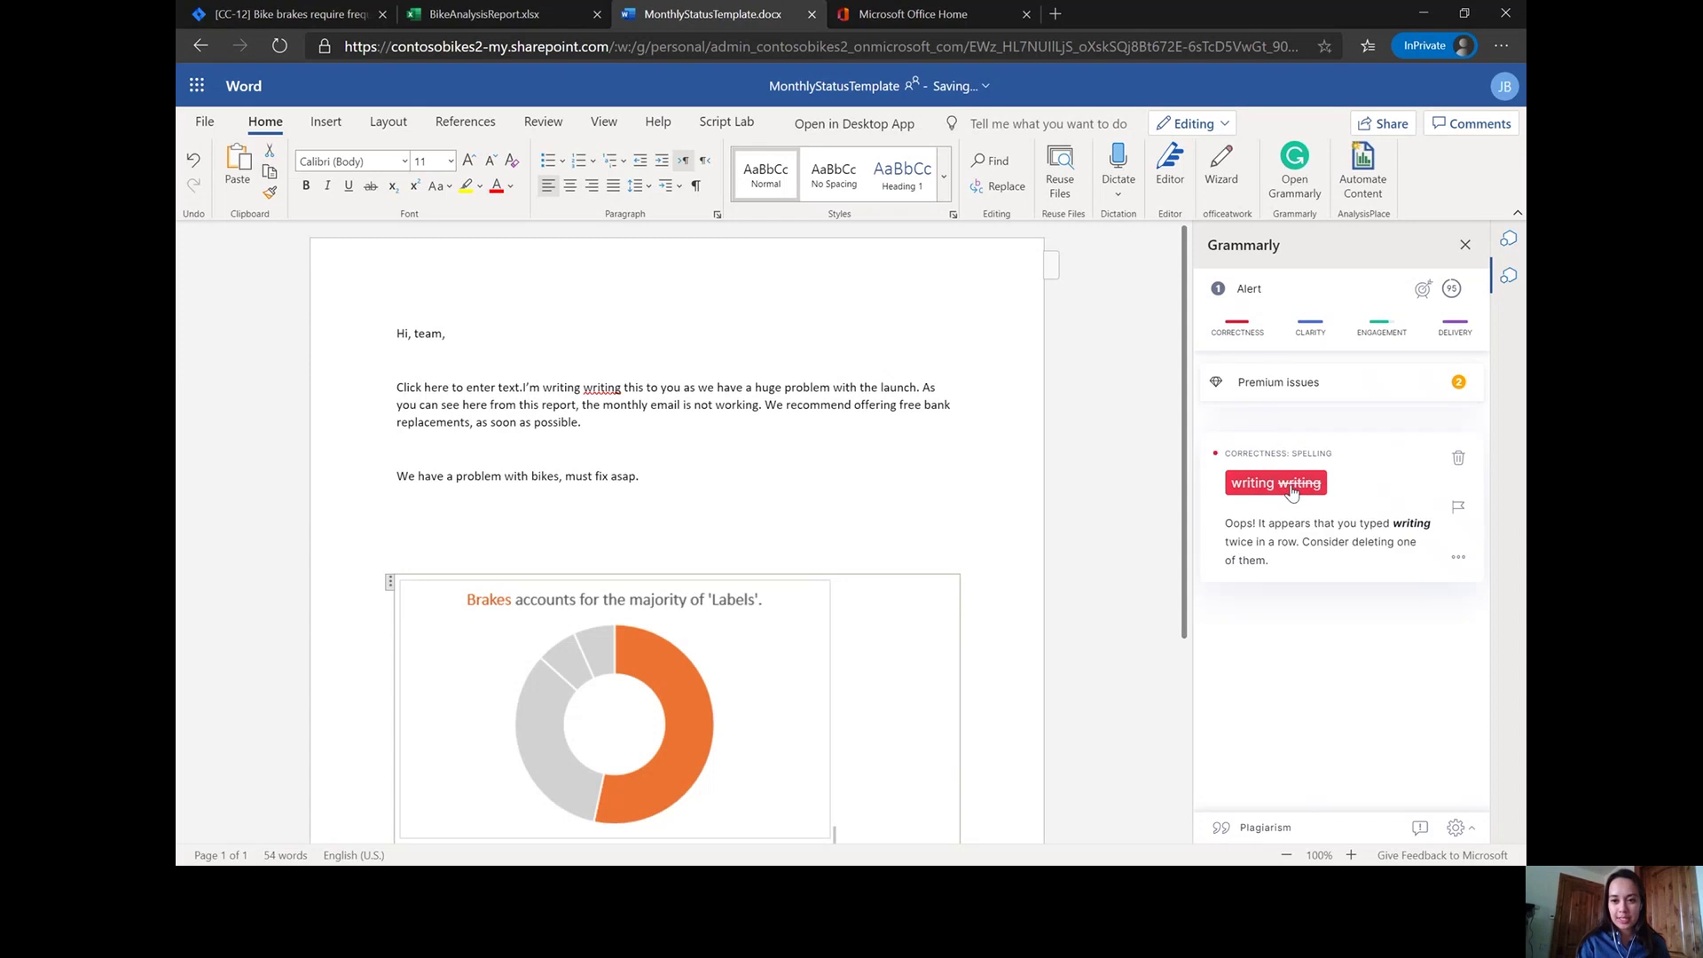
left_click(1290, 483)
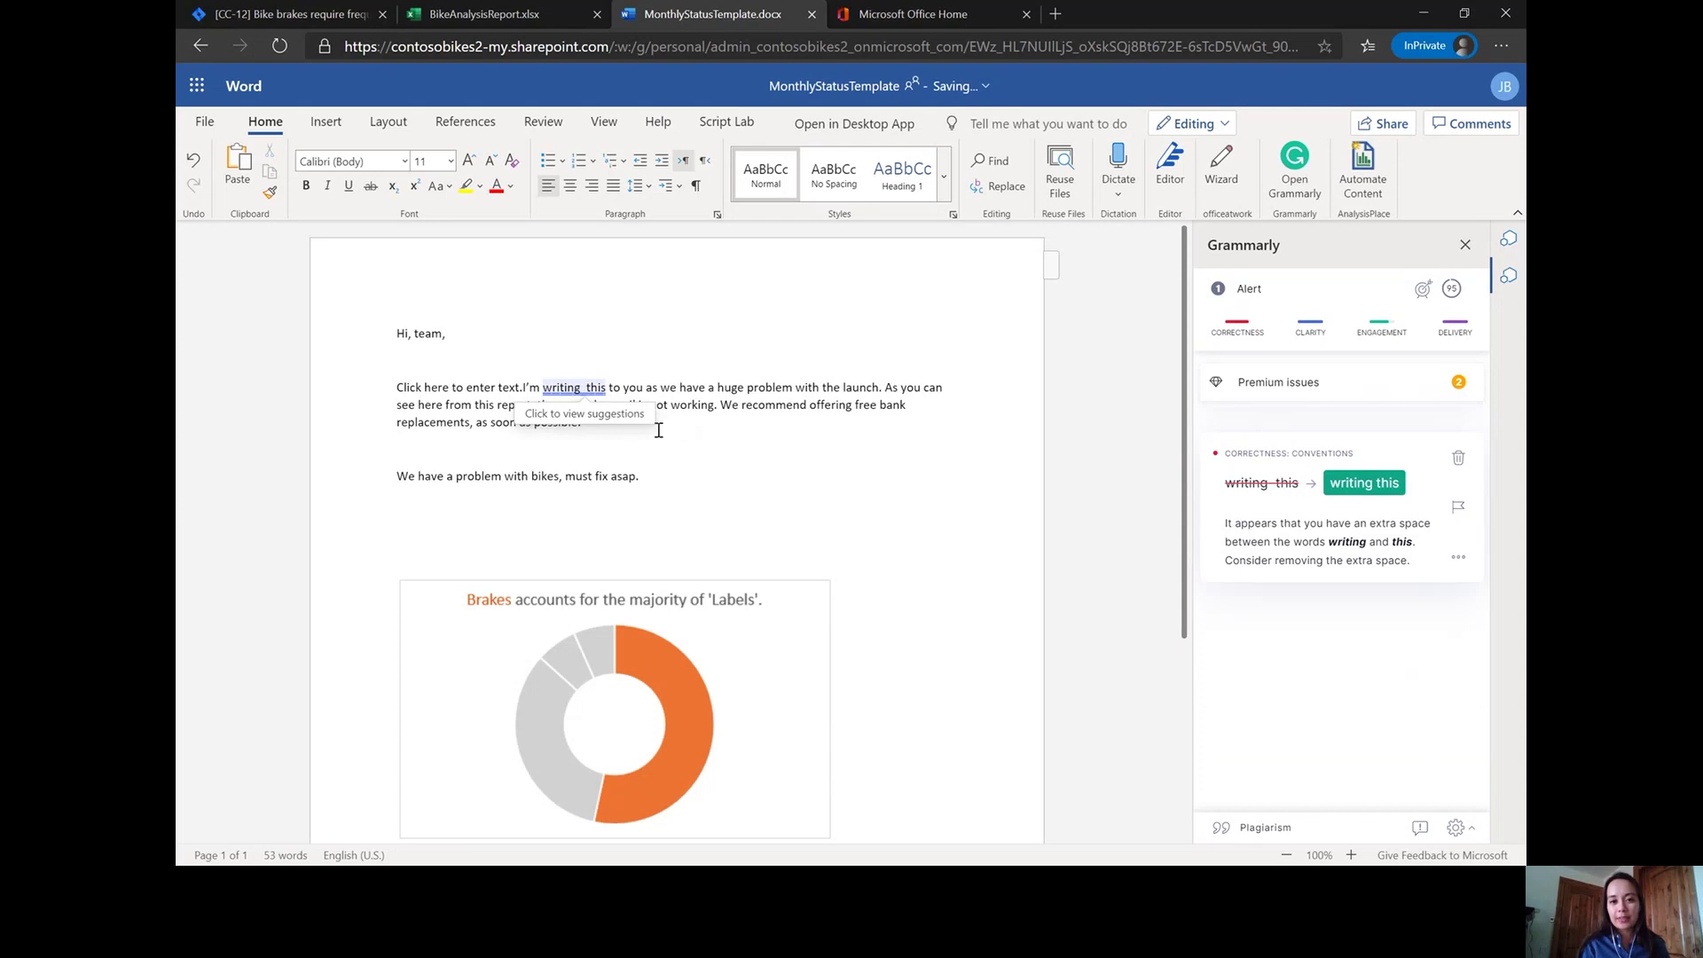
left_click(583, 387)
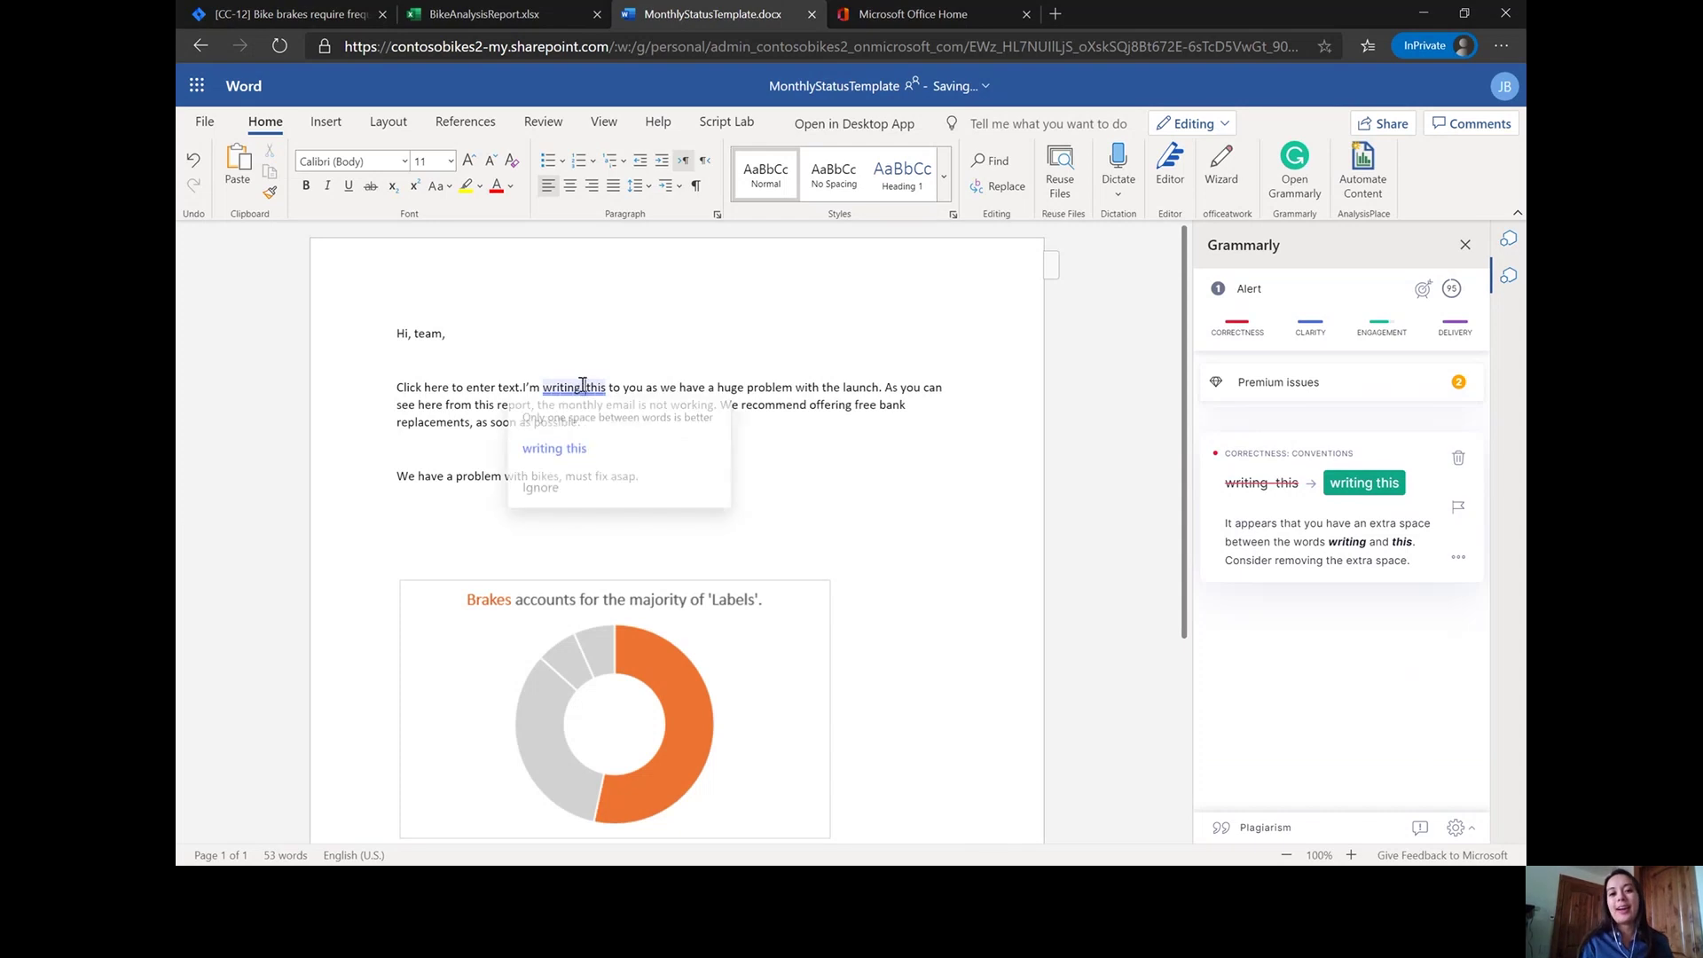
left_click(567, 454)
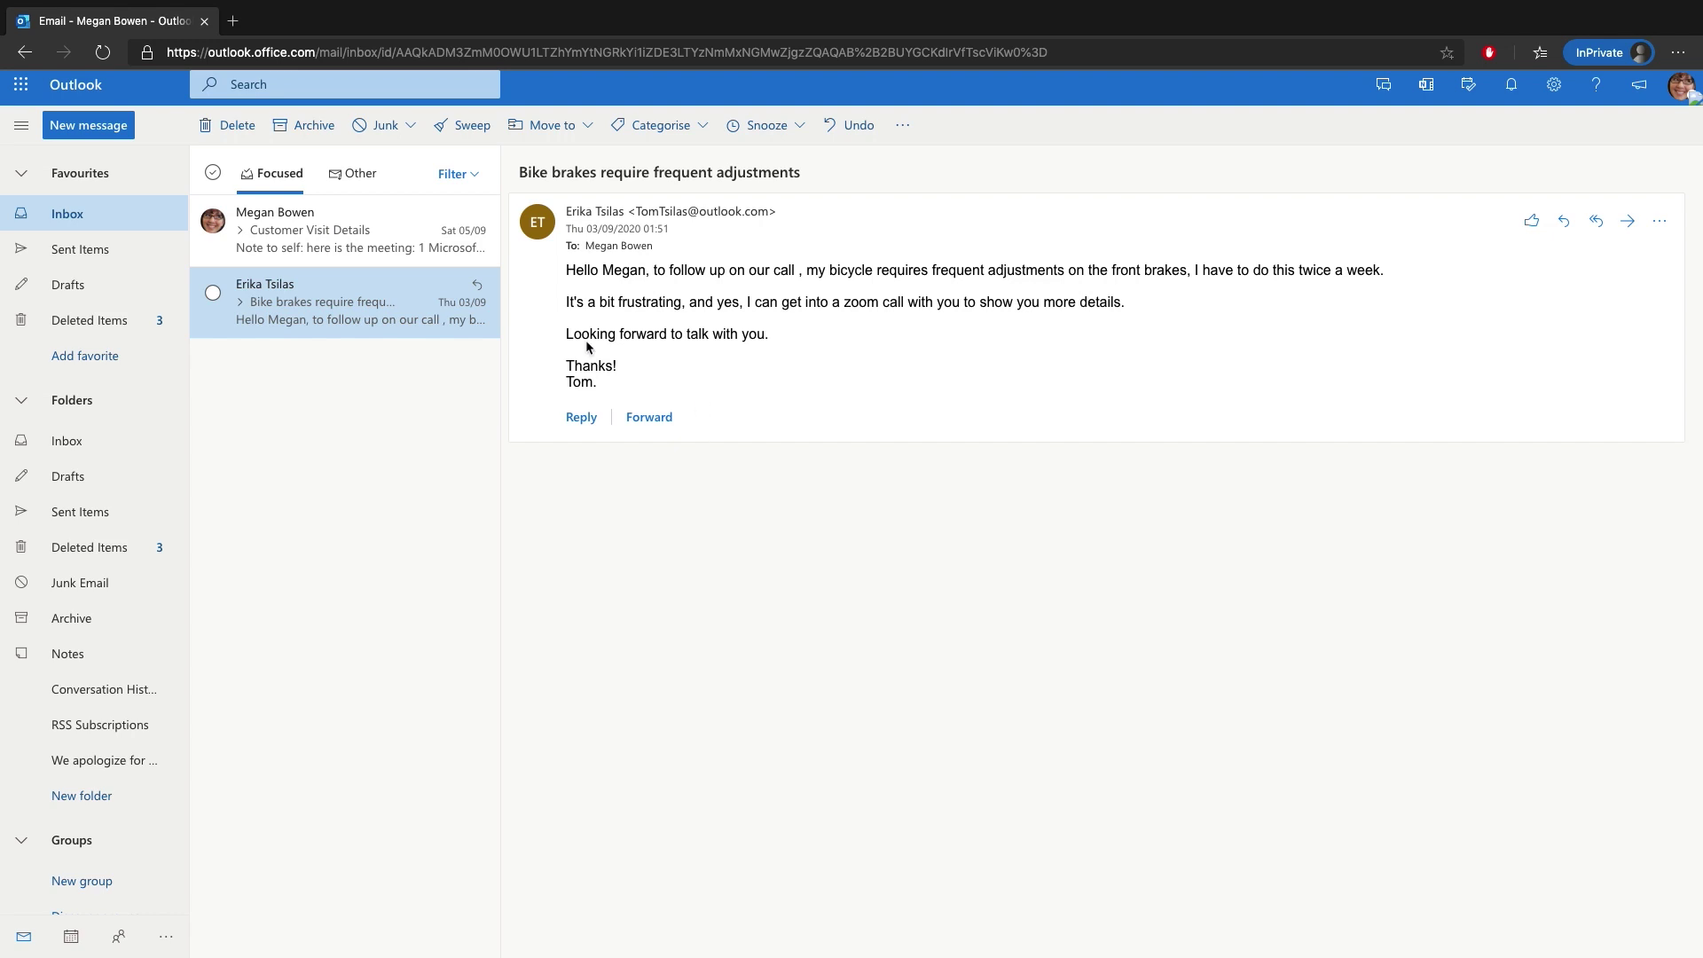
Step: Switch to Outlook, reply to the bike brakes email and add the Letsignit signature "ma nouvelle signature, ma nouvelle campagne #1"
left_click(581, 417)
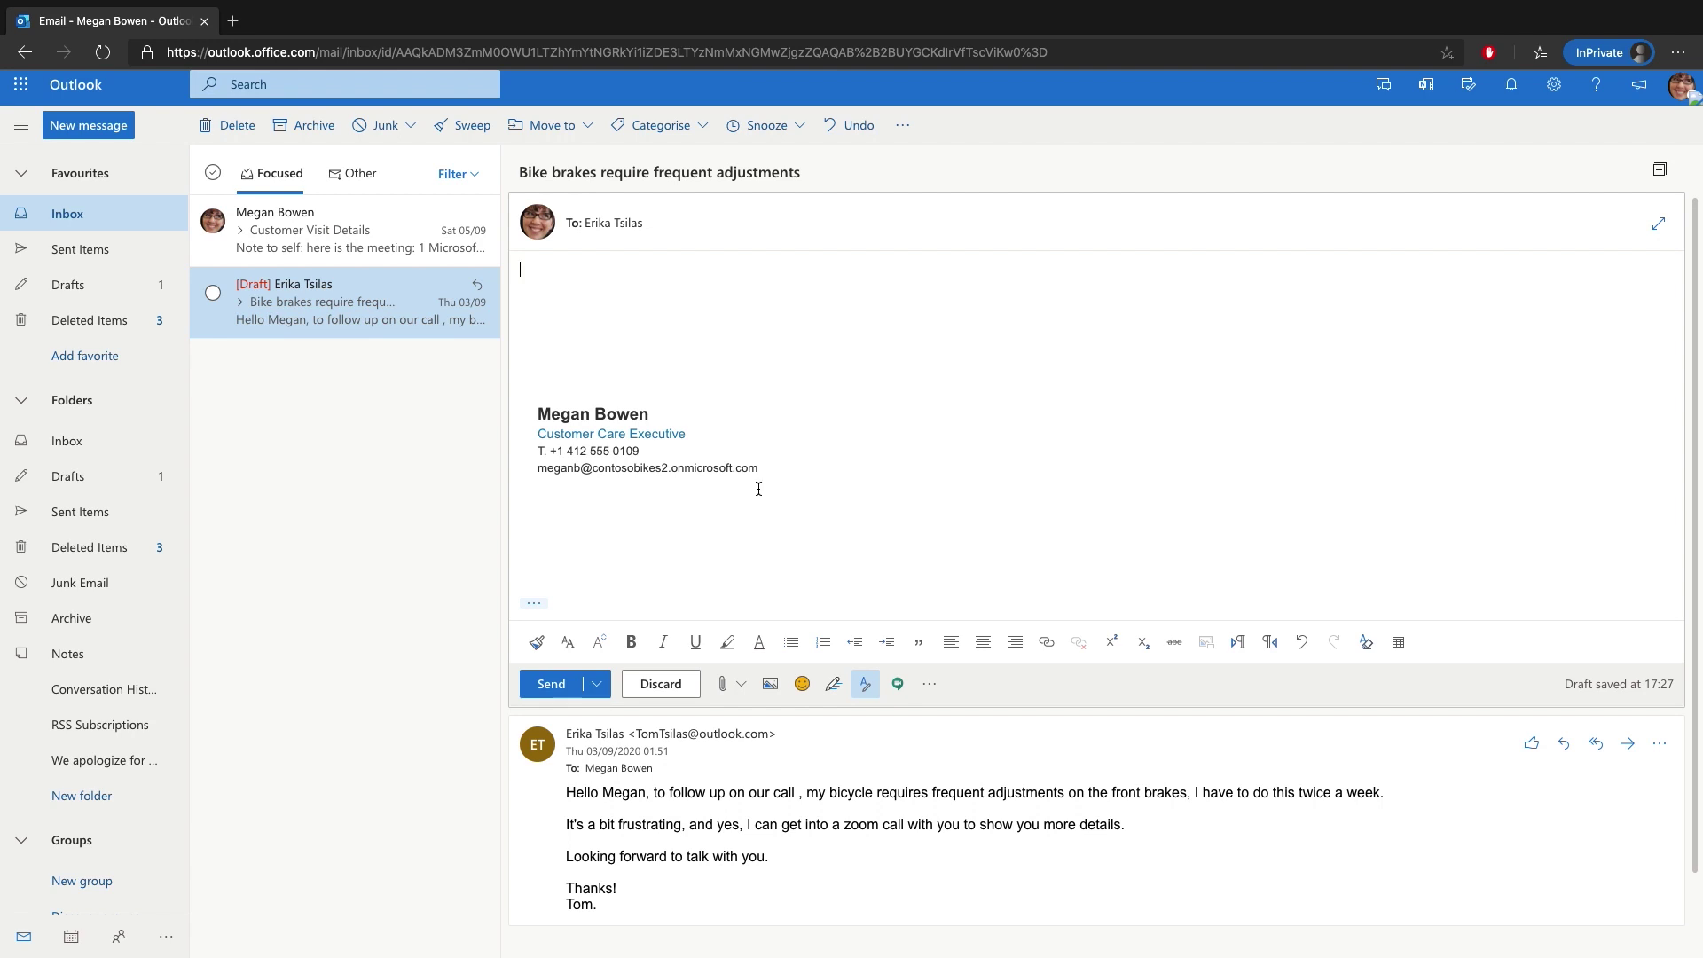
left_click(931, 695)
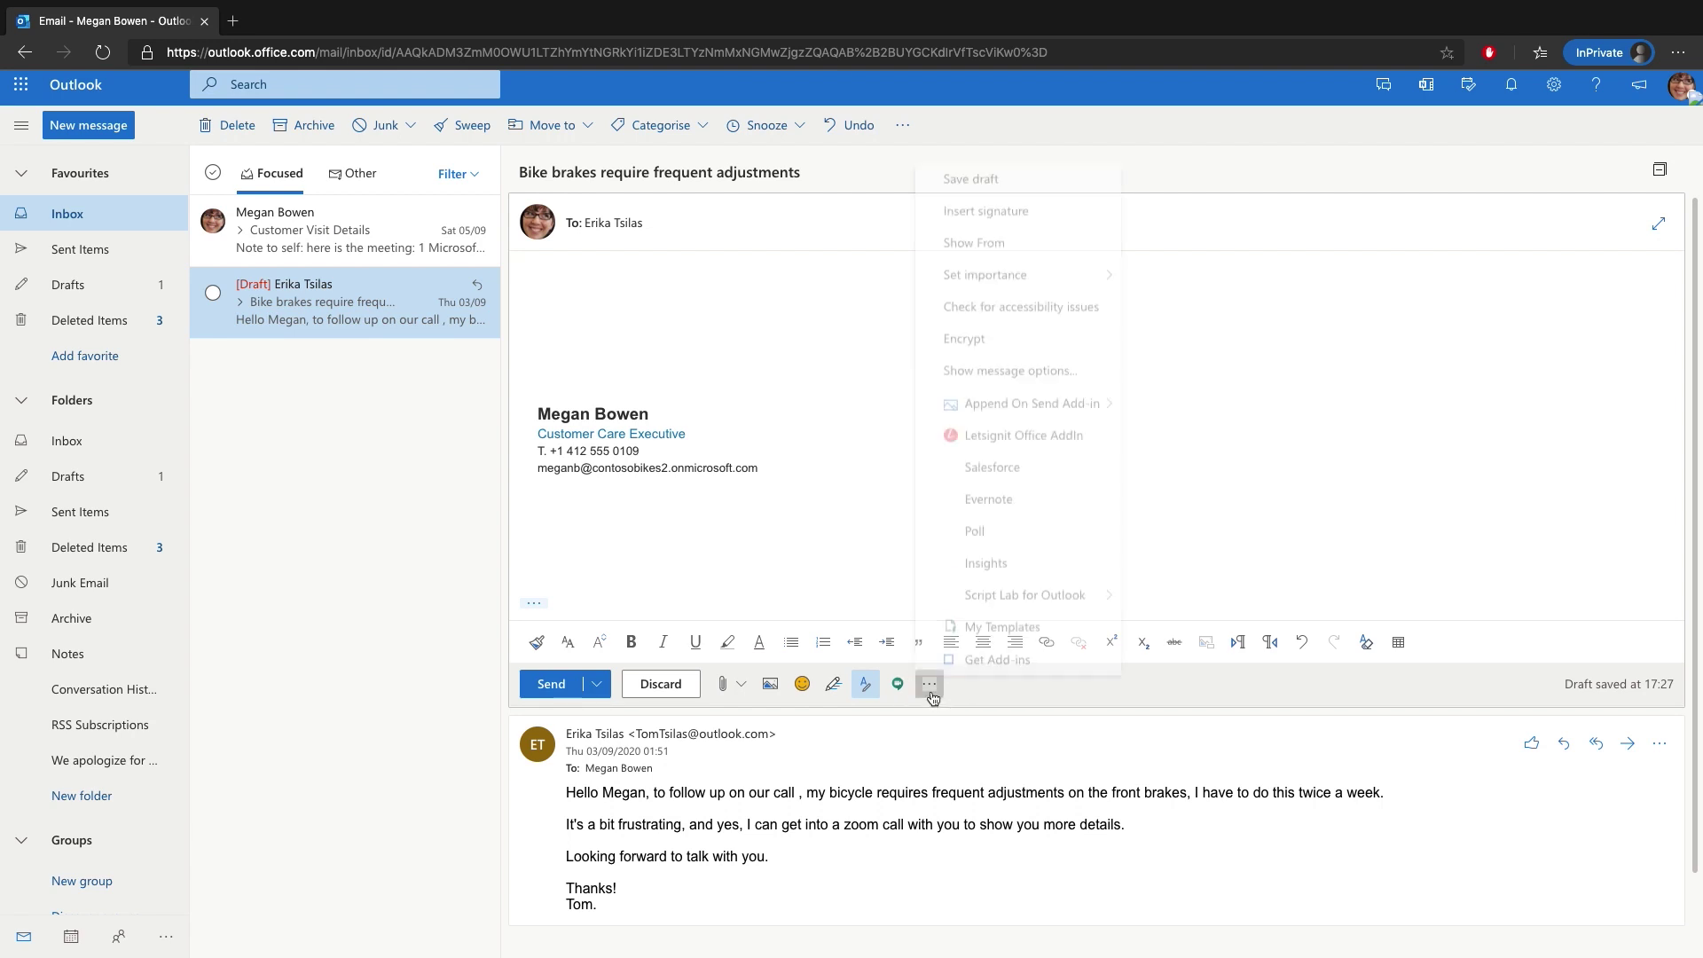
left_click(1075, 438)
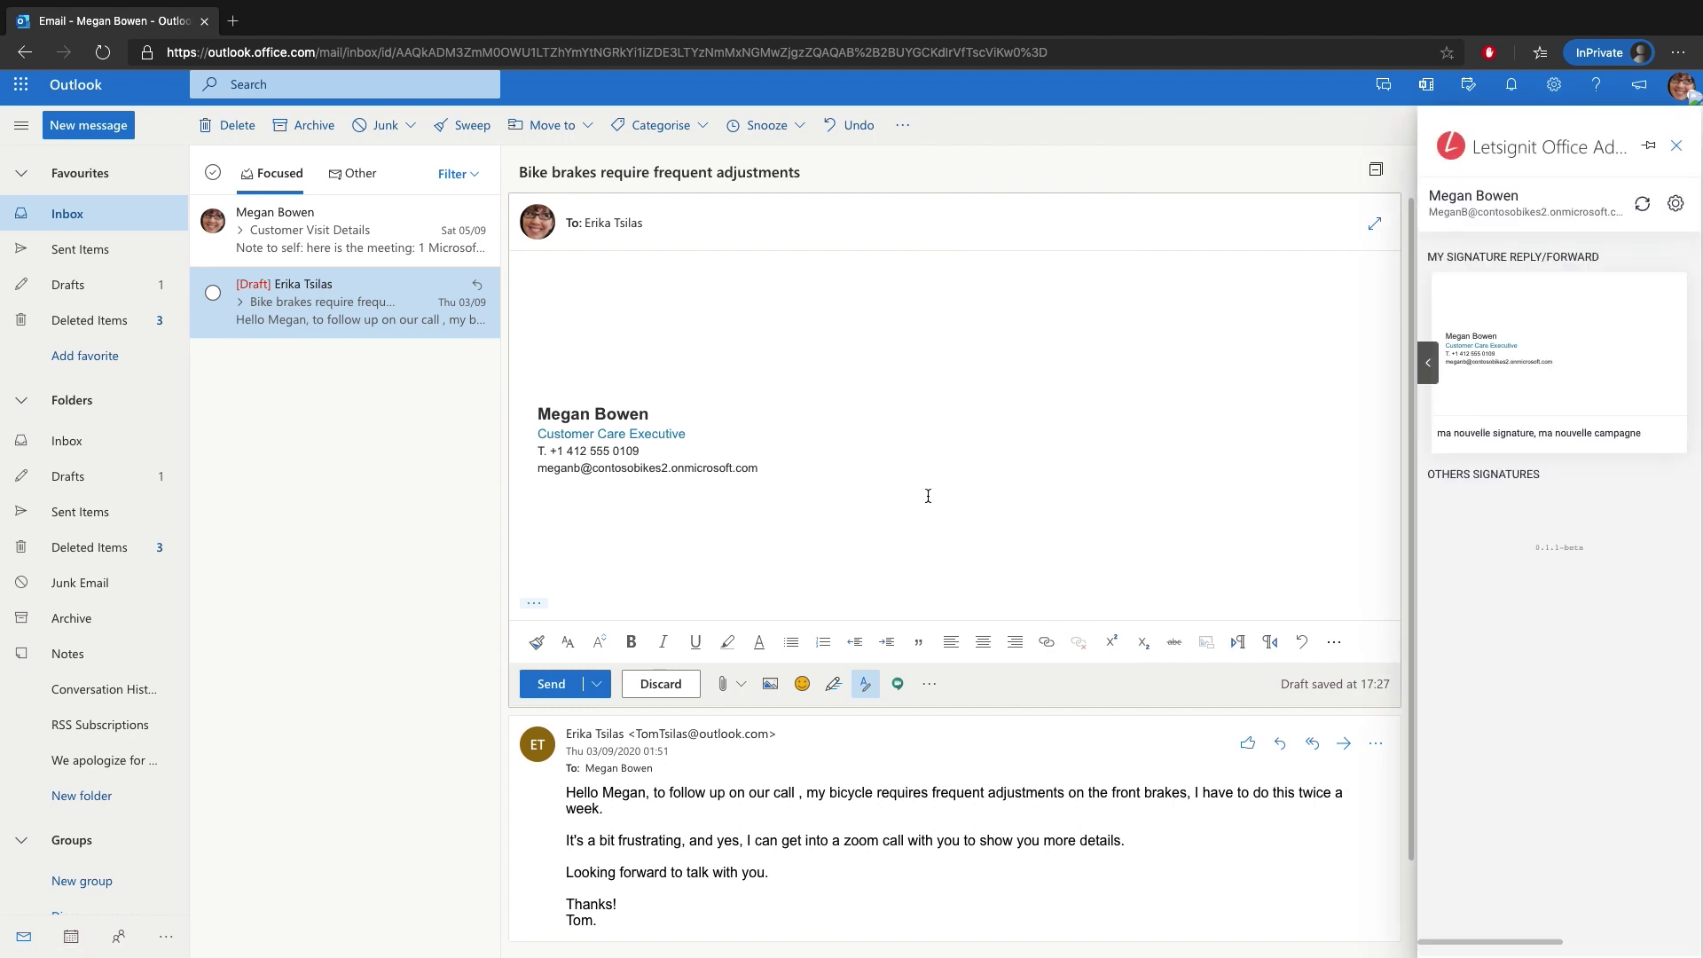
mouse_move(1570, 430)
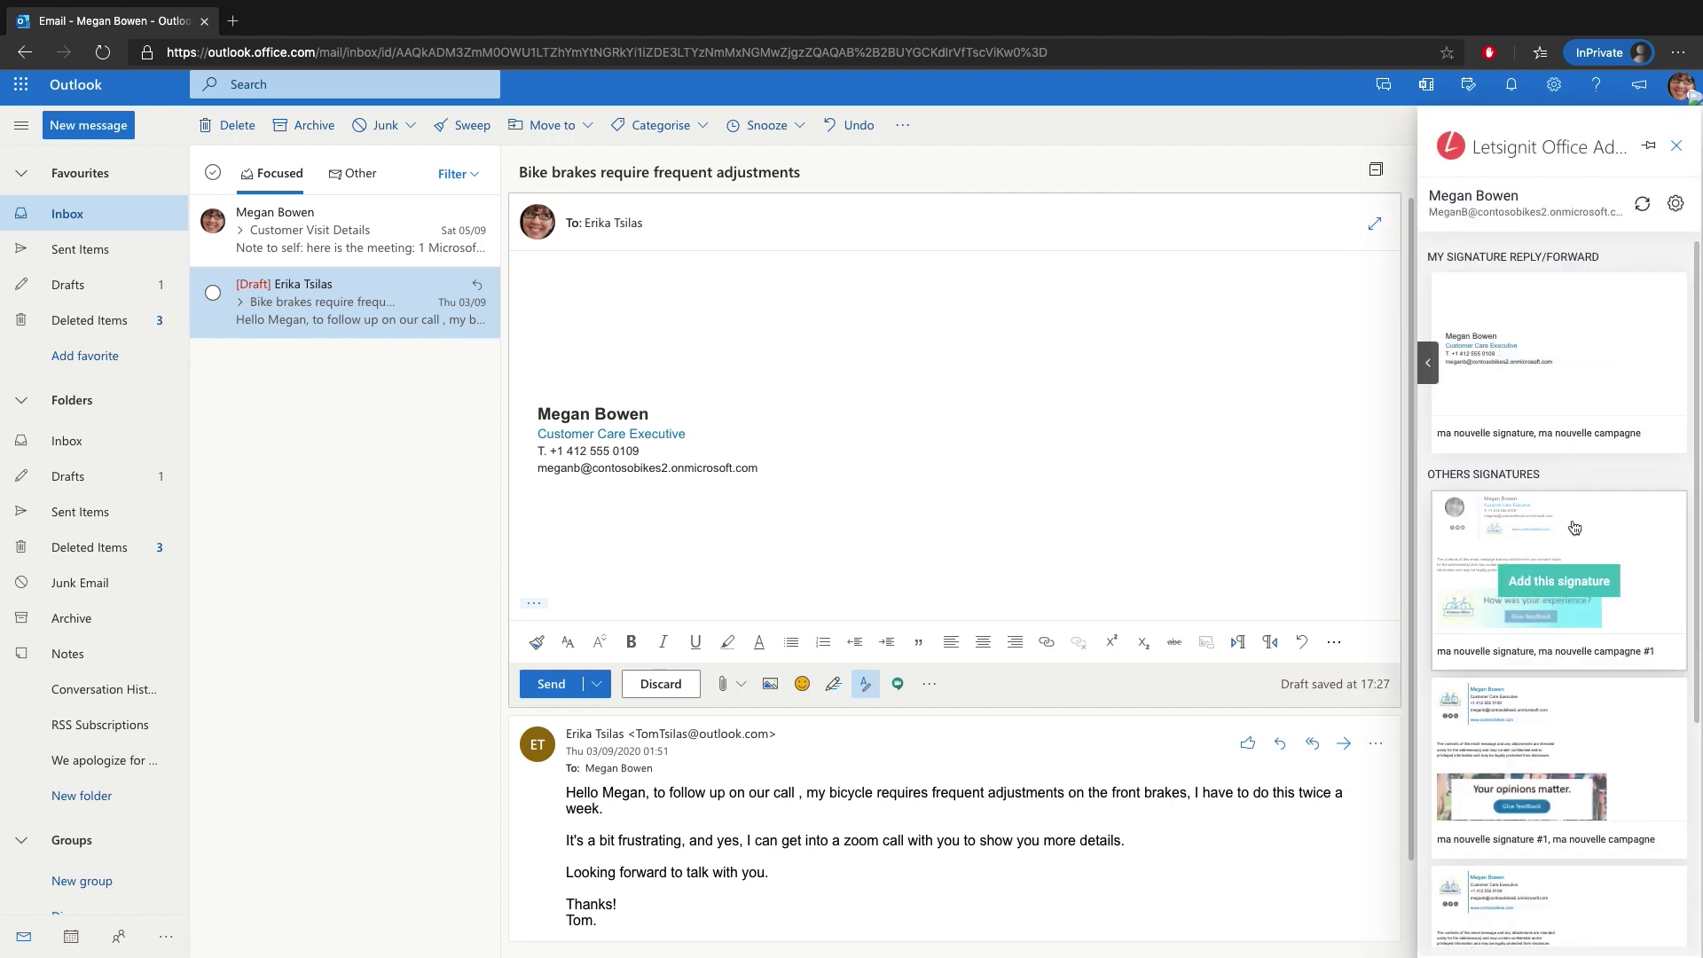
scroll(1572, 534, "down", 2)
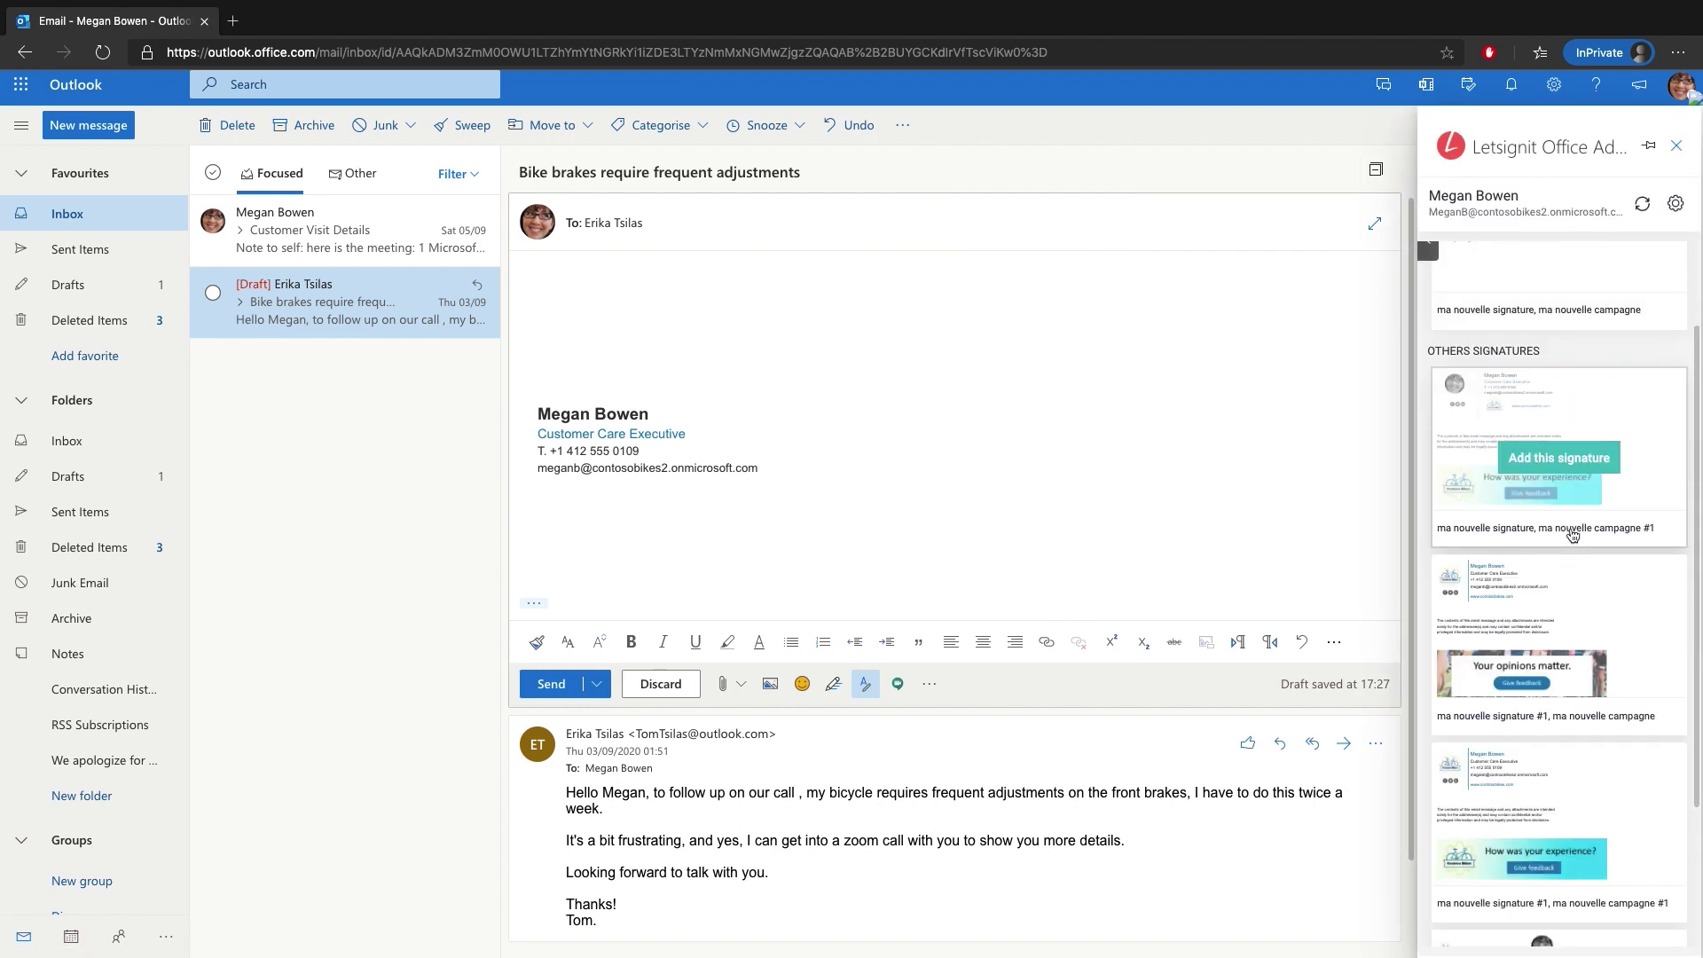
scroll(1572, 533, "down", 1)
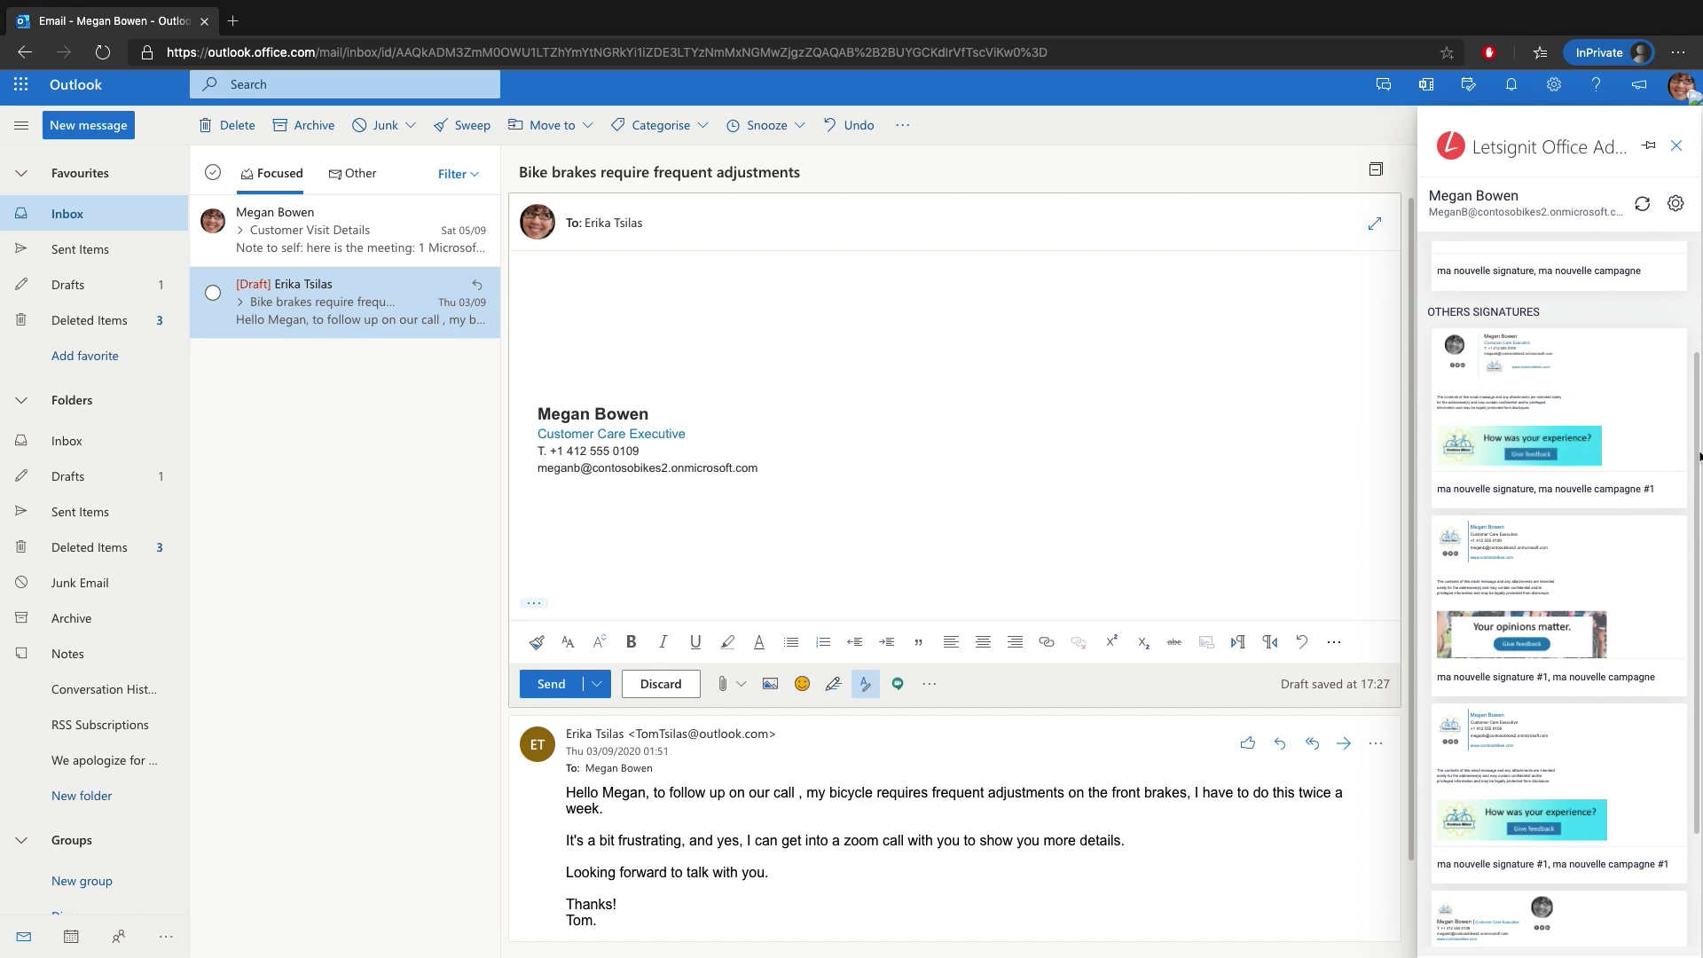
left_click(1596, 419)
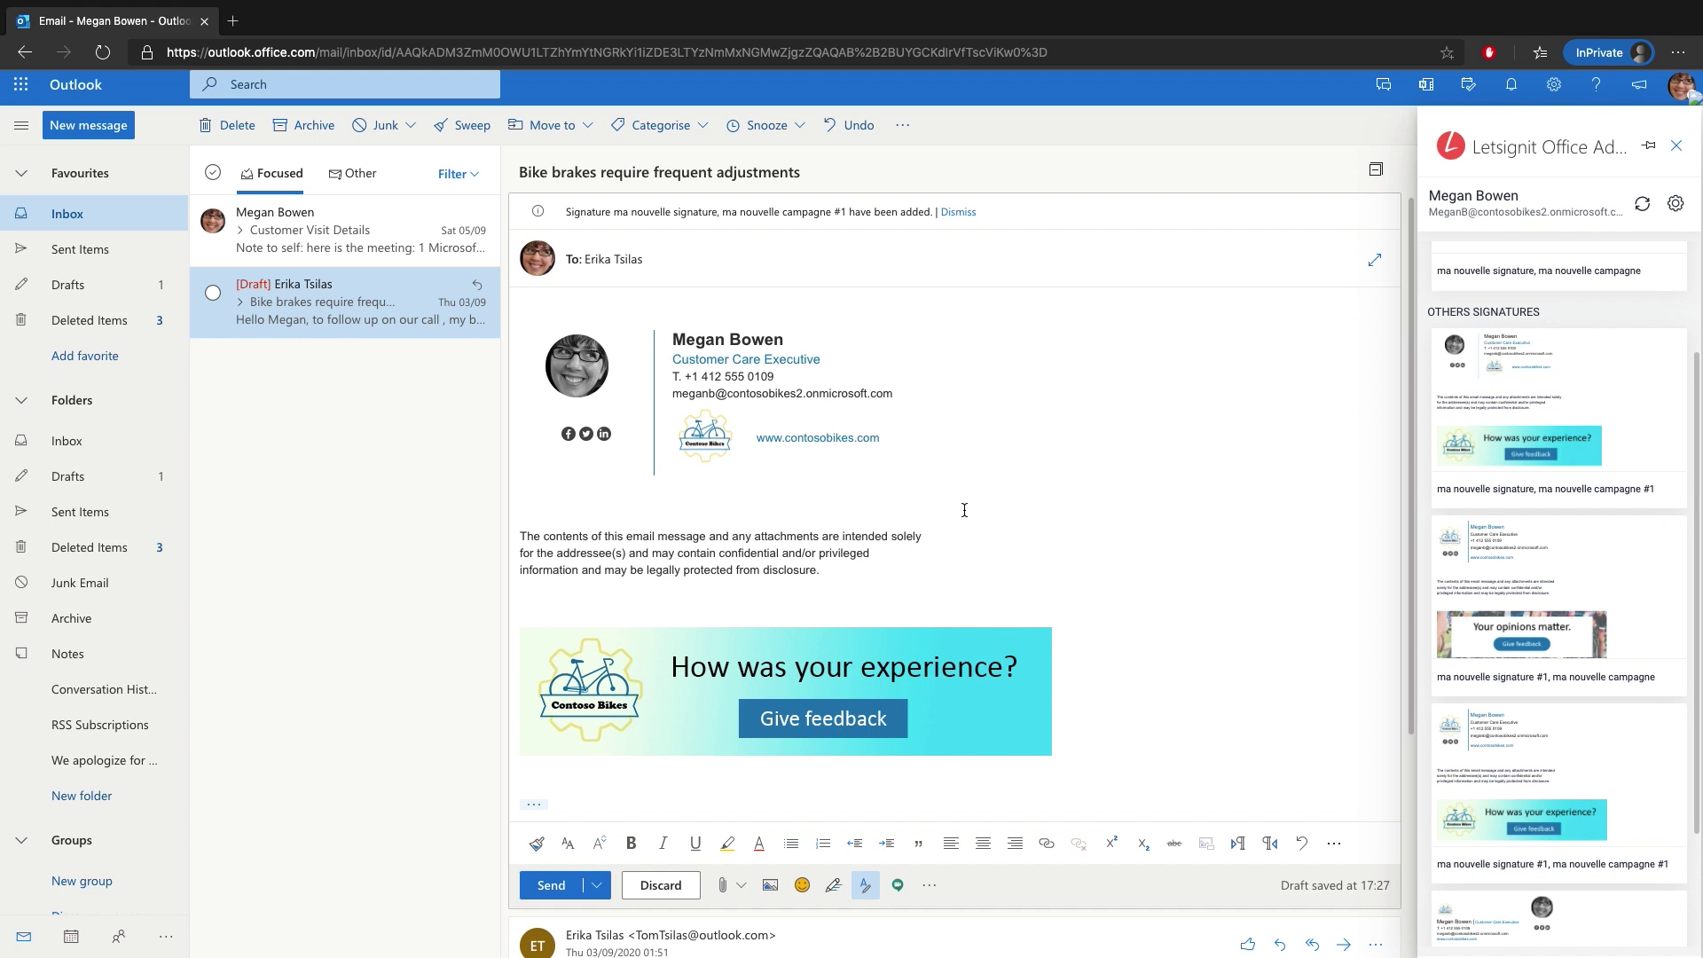
Step: Enter a reply above the signature apologizing for the disc brake issues and offering free brake replacements, ending with "Warm Regards,"
left_click(693, 304)
type("Hi Tom, We apologize for the disc brake issues you have been facing recently. As our privileged customer, we have decided to provide you with free brake replacements for your bike. We hope this helps! Warm Regards,")
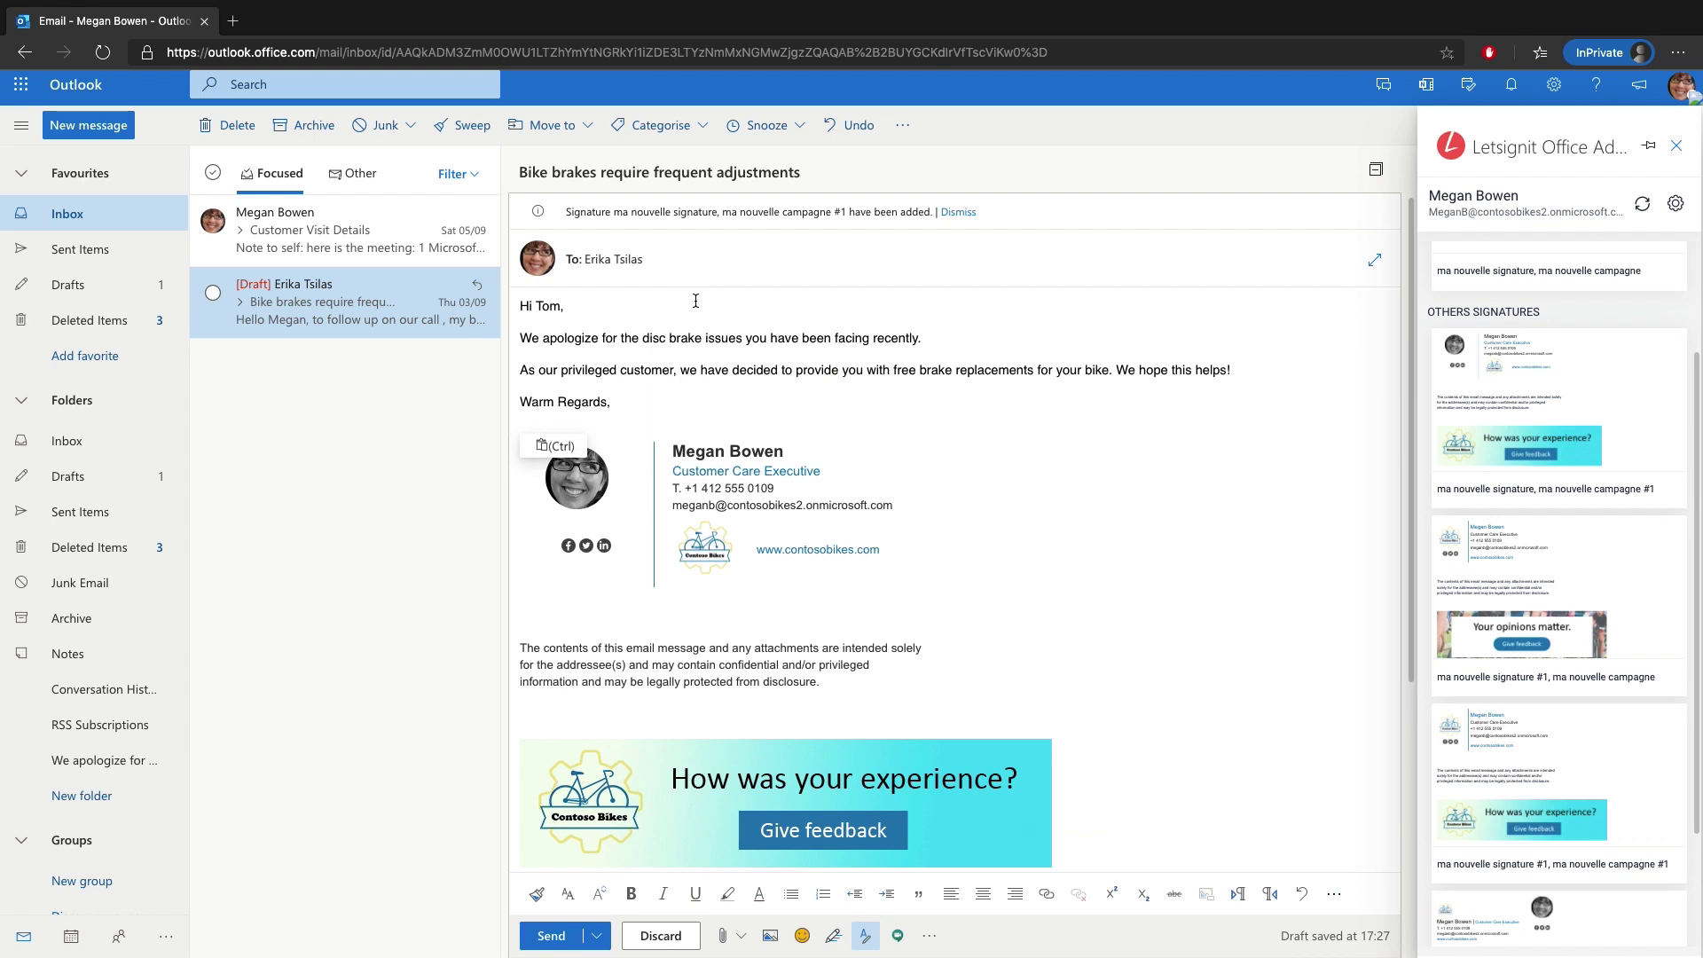